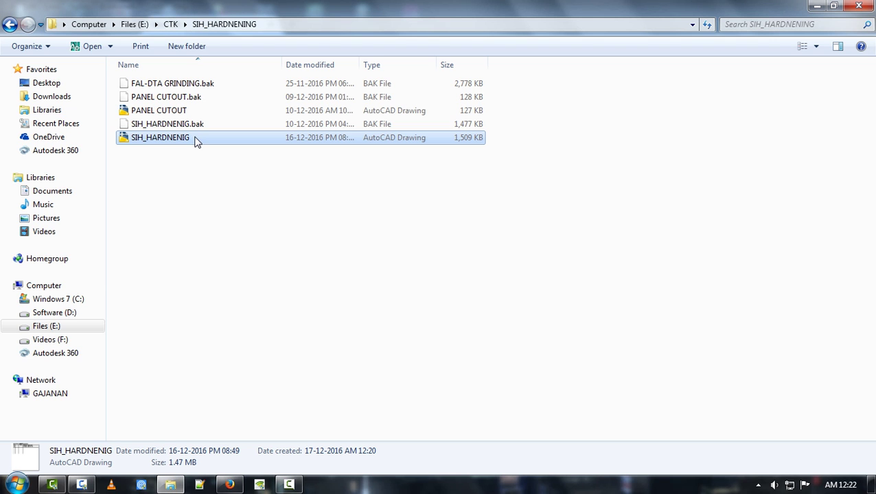
# Step: Open SIH_HARDNENIG.dwg from the SIH_HARDNENING folder in AutoCAD 2007
pyautogui.doubleClick(160, 138)
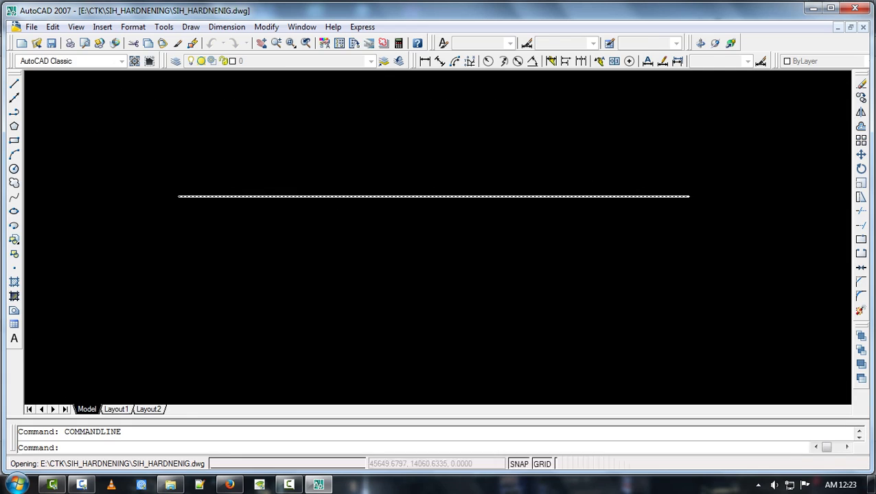
pyautogui.scroll(-8, 366, 198)
pyautogui.scroll(4, 133, 215)
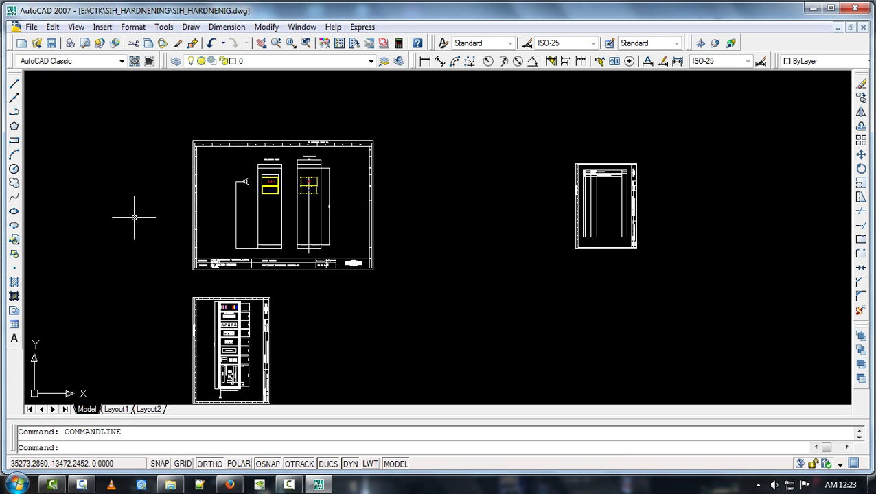
pyautogui.scroll(10, 412, 199)
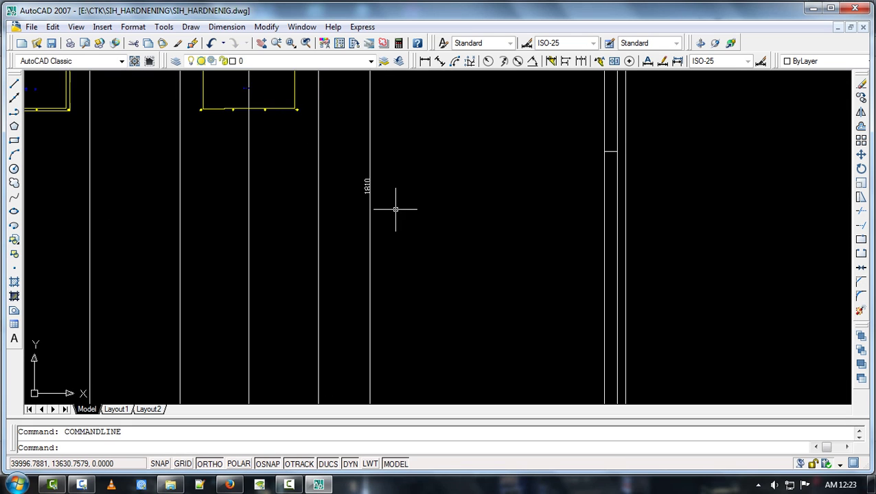
pyautogui.scroll(-4, 483, 206)
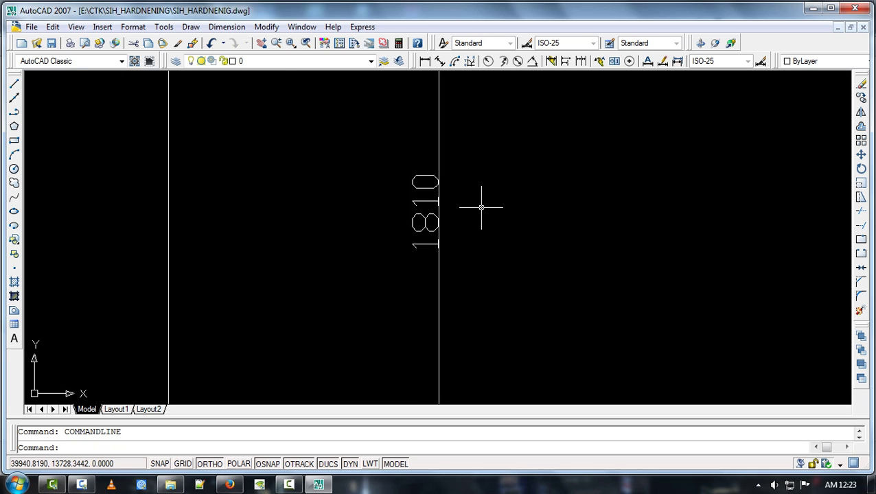
pyautogui.scroll(-5, 481, 207)
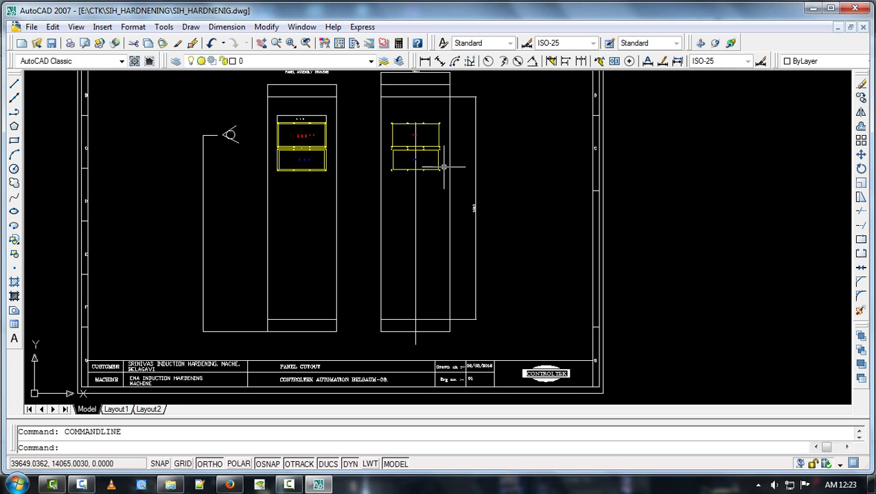
pyautogui.scroll(6, 415, 136)
pyautogui.scroll(-5, 388, 111)
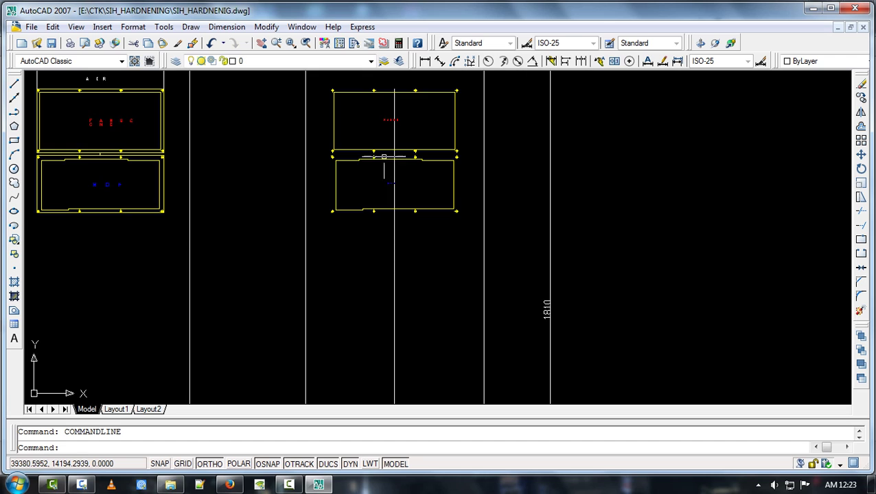
pyautogui.scroll(5, 387, 186)
pyautogui.scroll(-5, 423, 184)
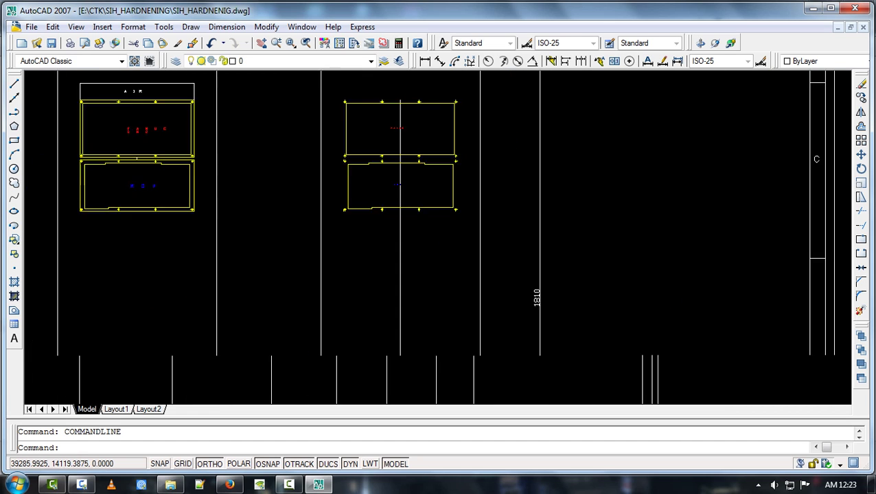
# Step: Plot to Nitro PDF Creator (Pro 8), windowing the plot area around the panel sheet frame
pyautogui.click(31, 27)
pyautogui.click(59, 260)
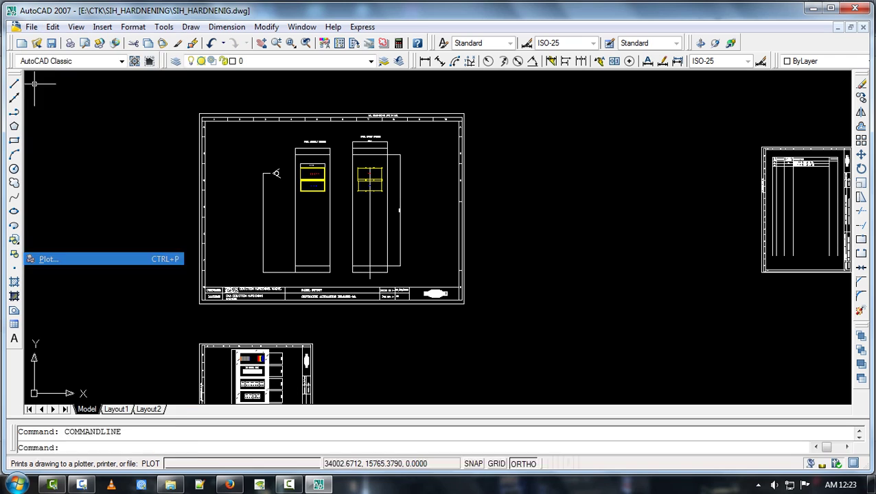
pyautogui.click(558, 277)
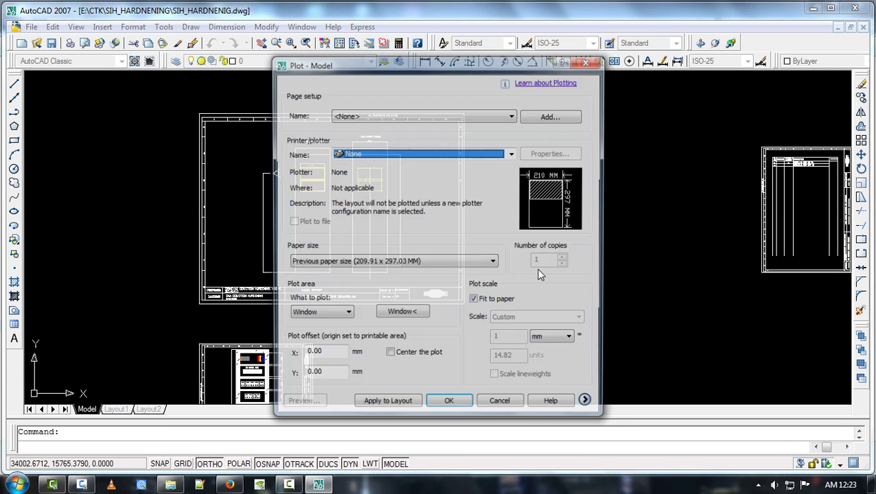
pyautogui.click(369, 154)
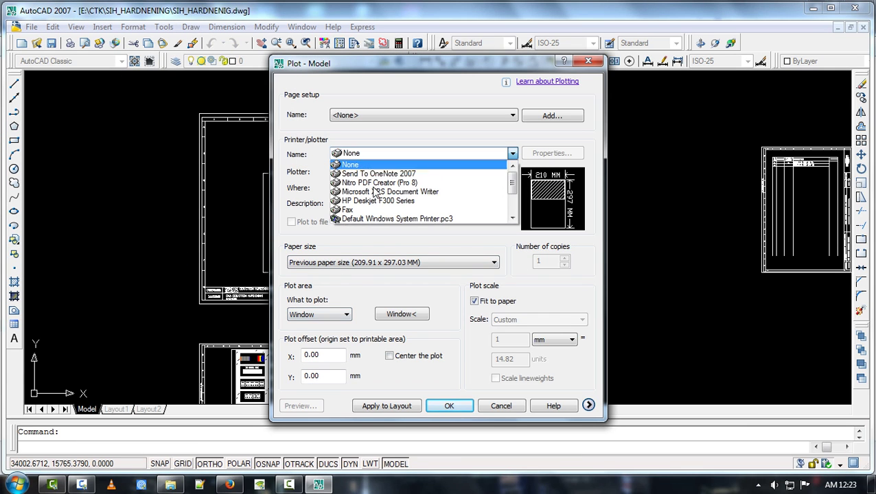
pyautogui.click(377, 189)
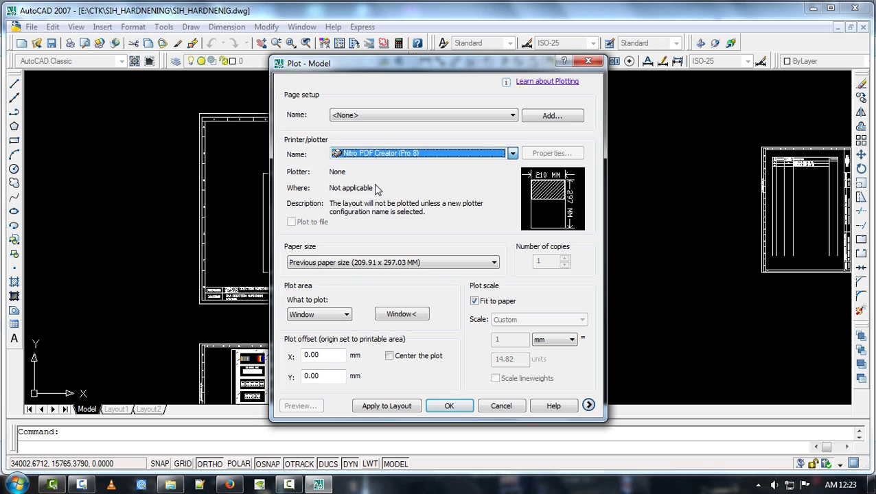
pyautogui.click(401, 314)
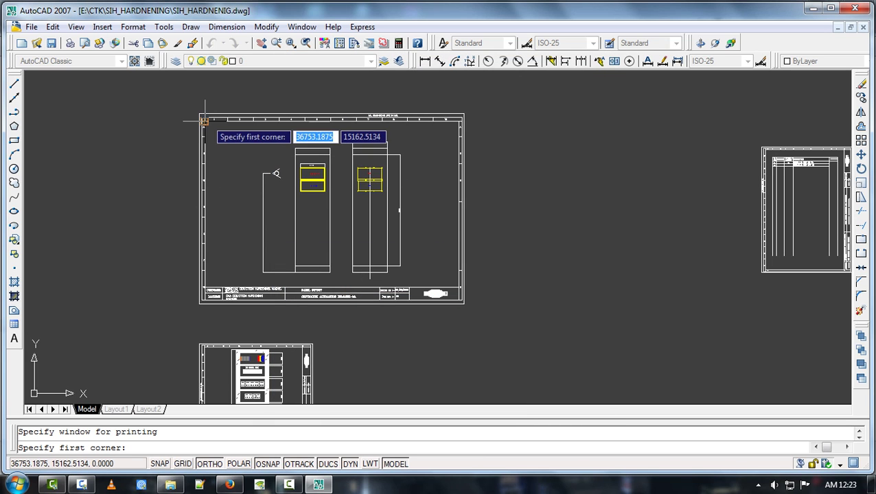
pyautogui.click(203, 120)
pyautogui.click(458, 287)
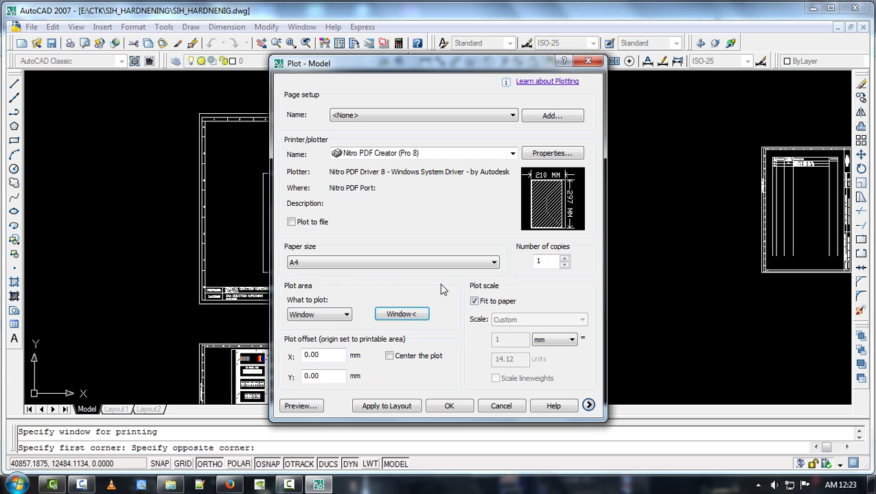
pyautogui.click(306, 406)
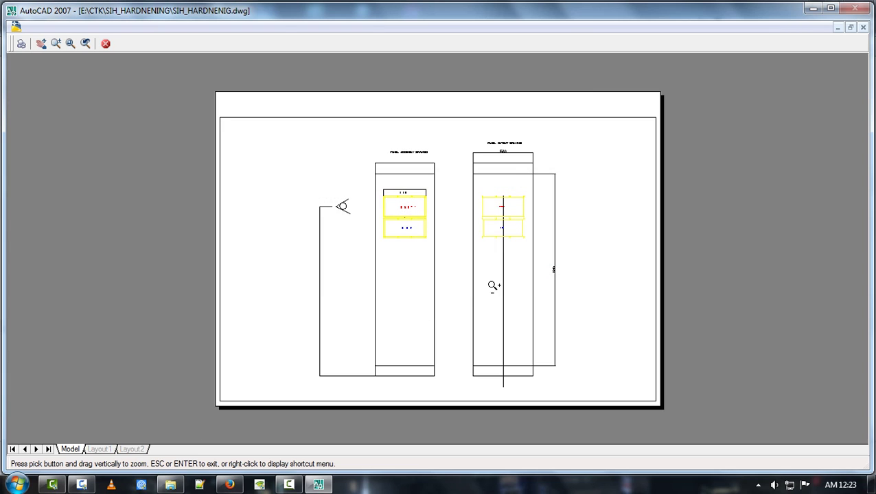
pyautogui.scroll(10, 504, 273)
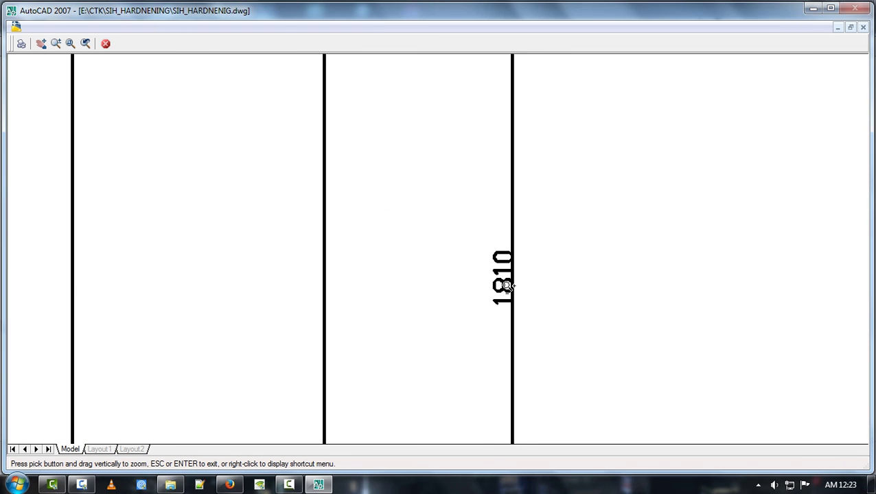
pyautogui.scroll(-6, 507, 285)
pyautogui.scroll(5, 509, 282)
pyautogui.scroll(-5, 509, 278)
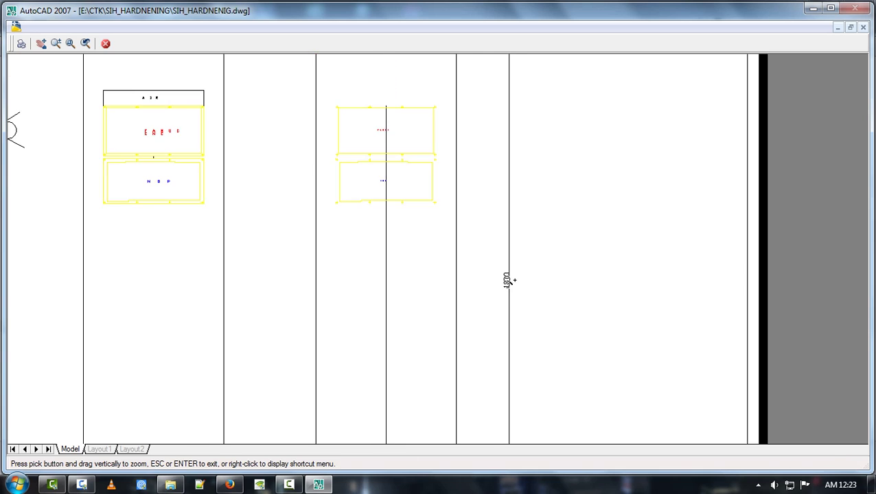
pyautogui.scroll(5, 509, 275)
pyautogui.scroll(-8, 509, 273)
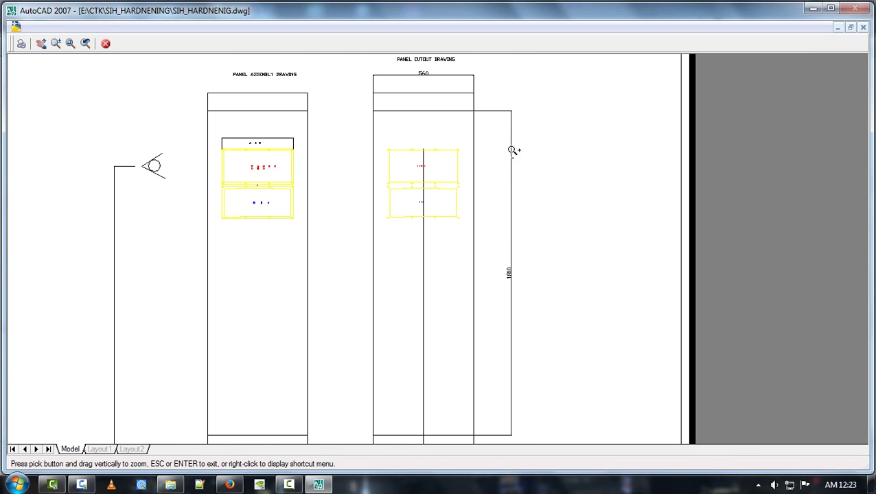
pyautogui.scroll(8, 514, 109)
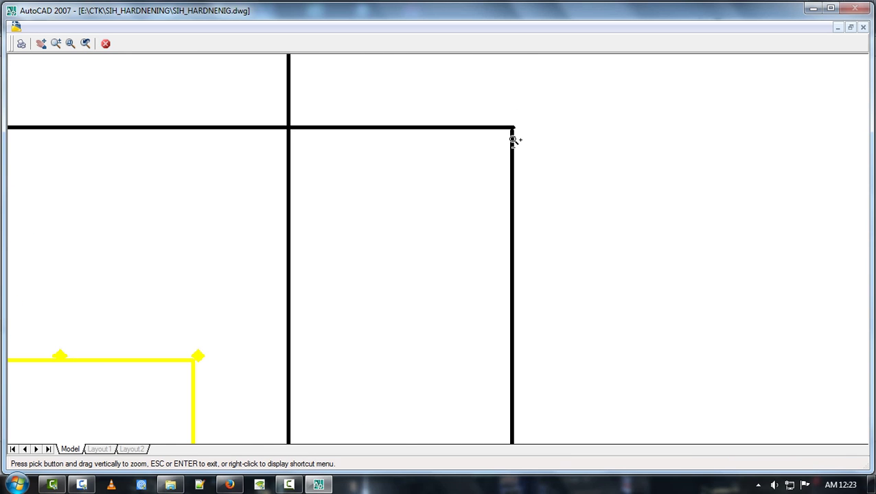
pyautogui.scroll(-5, 507, 136)
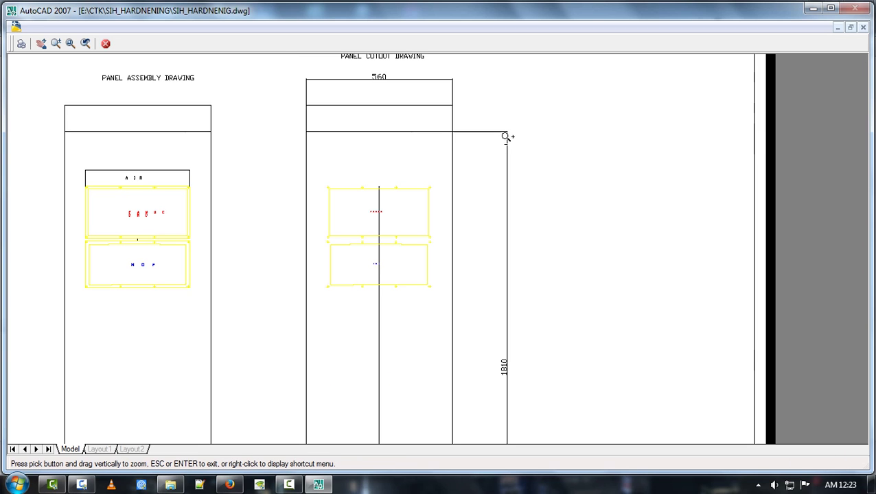
pyautogui.scroll(5, 371, 259)
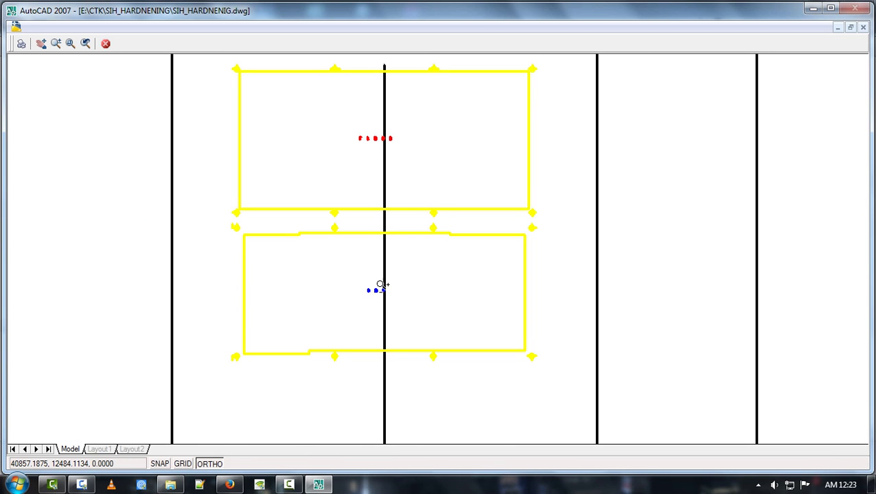
pyautogui.scroll(-5, 378, 137)
pyautogui.scroll(5, 203, 163)
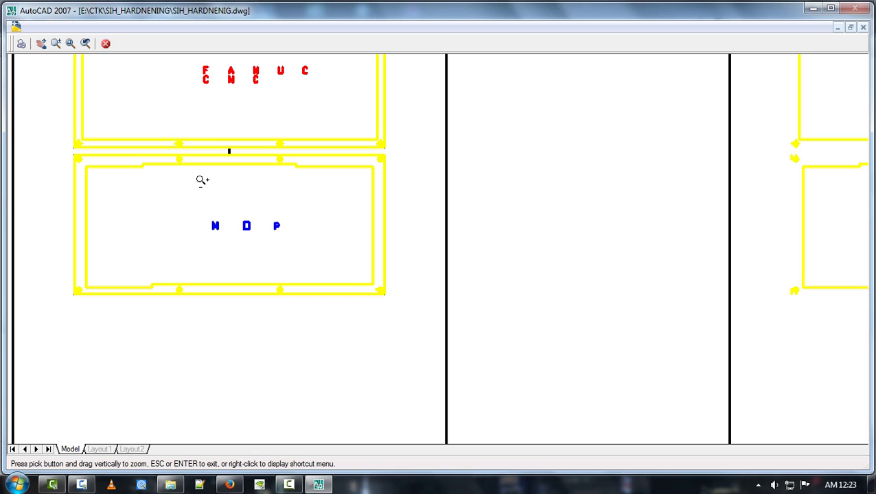
pyautogui.scroll(-6, 228, 96)
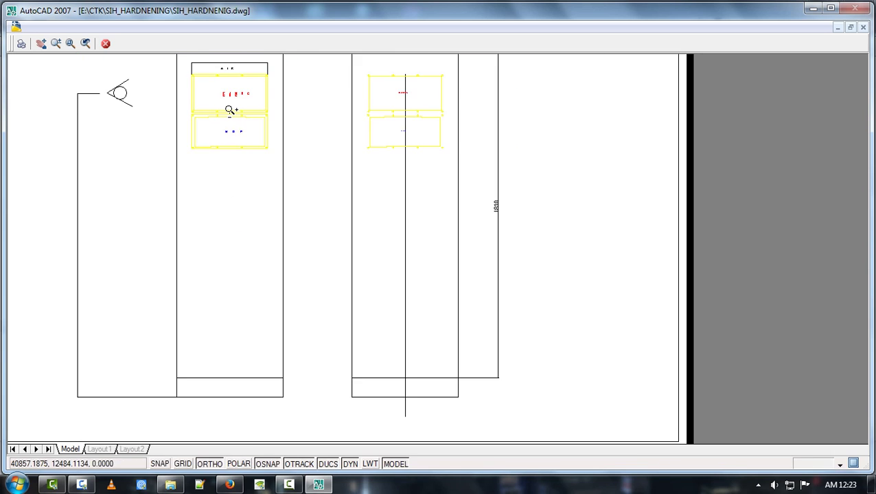
# Step: Close the preview, cancel plotting, and window-select the whole panel cutout sheet
pyautogui.click(105, 45)
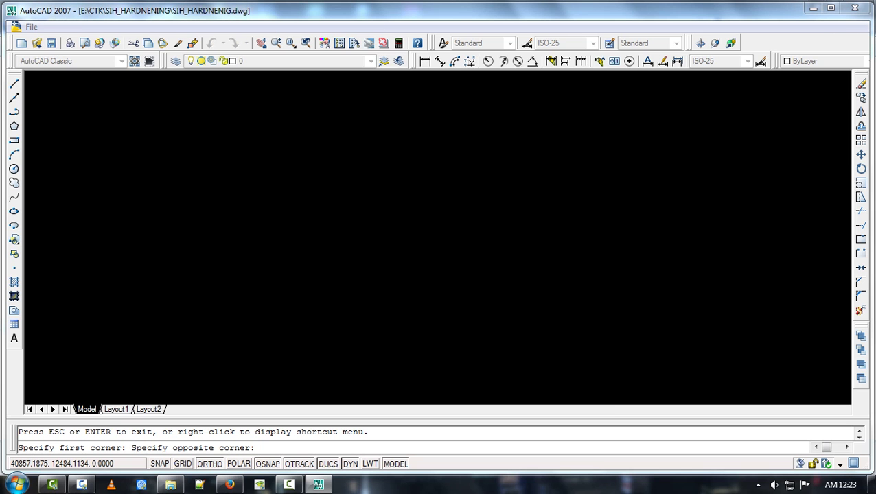
pyautogui.click(509, 405)
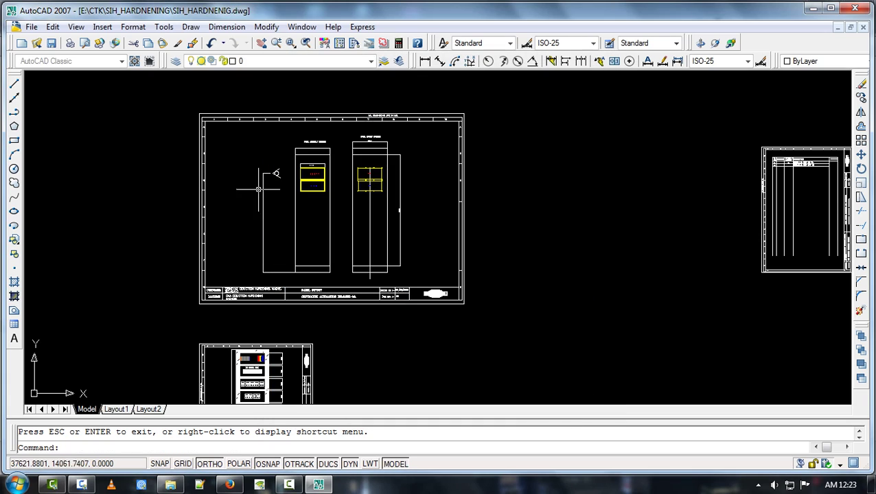
pyautogui.click(233, 127)
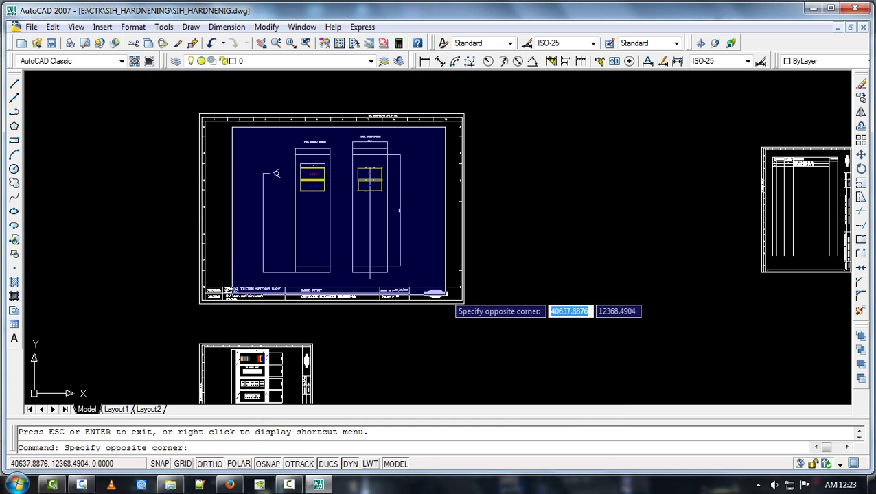
pyautogui.click(443, 285)
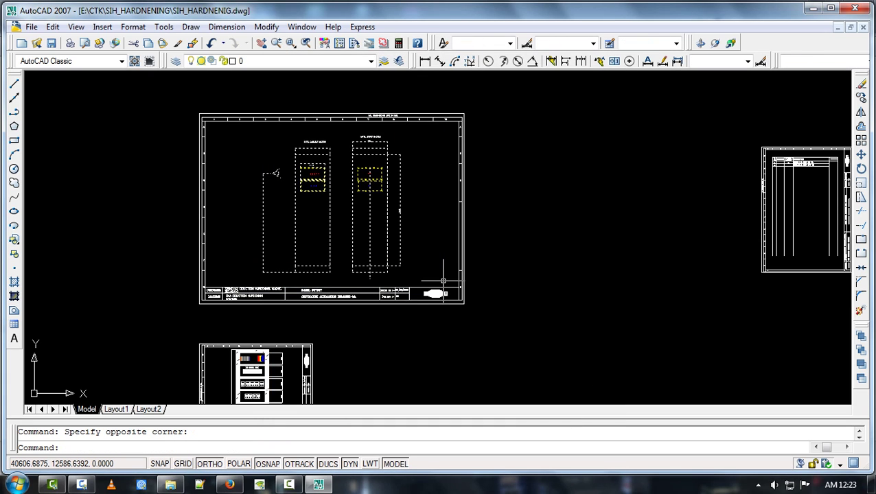
# Step: Set the lineweight of the 210 selected objects to 0.00 mm in Properties
pyautogui.rightClick(374, 181)
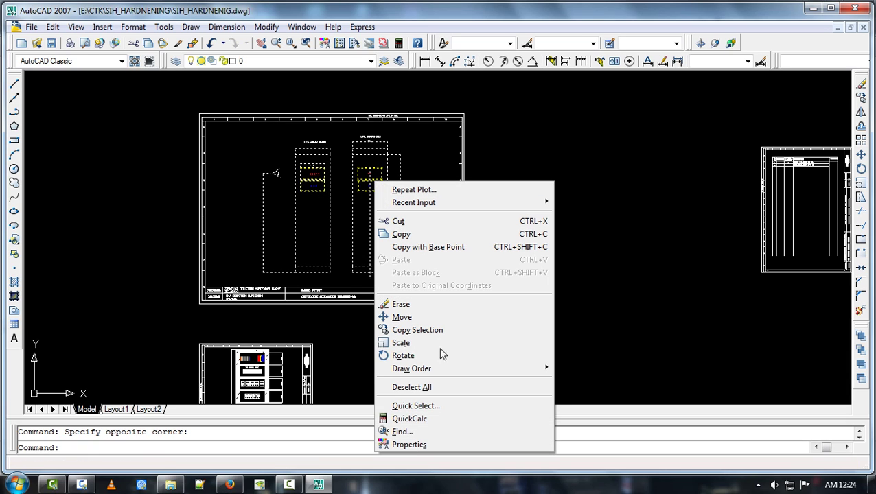
pyautogui.click(409, 445)
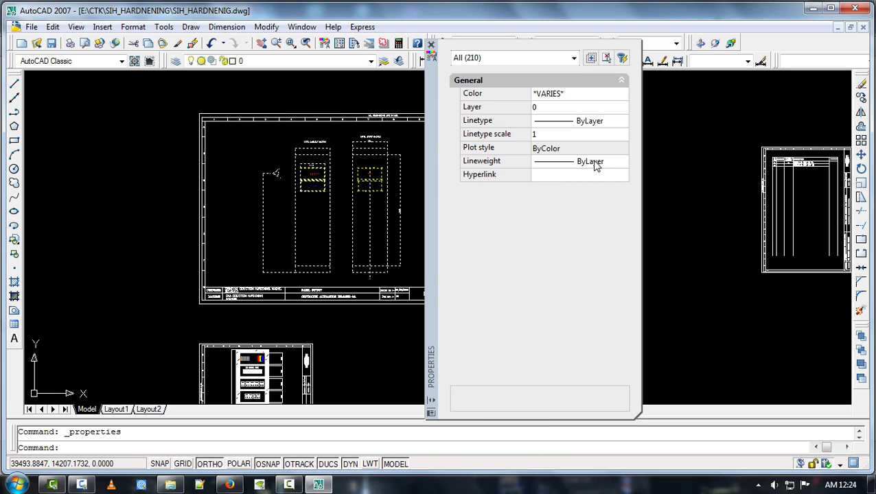
pyautogui.click(571, 166)
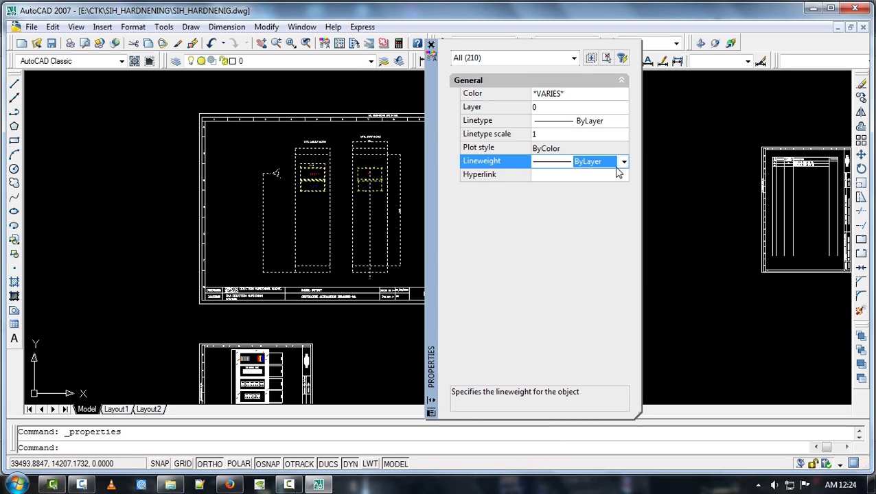
pyautogui.click(622, 163)
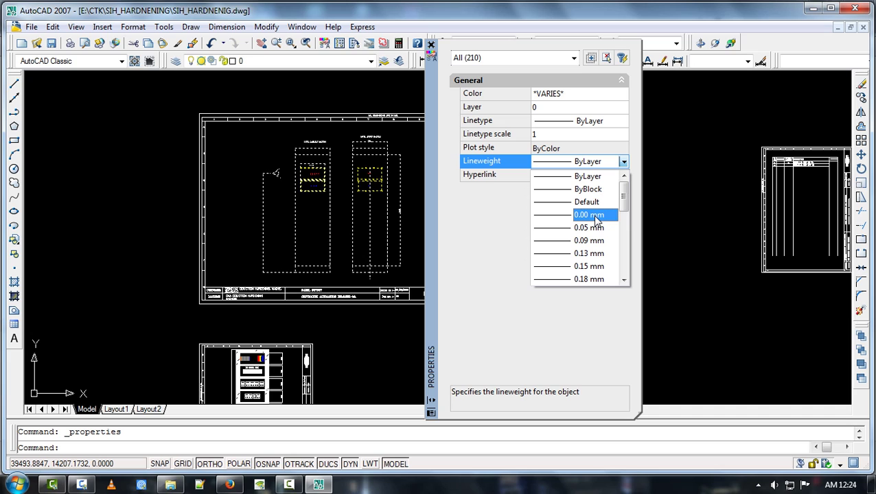
pyautogui.click(595, 216)
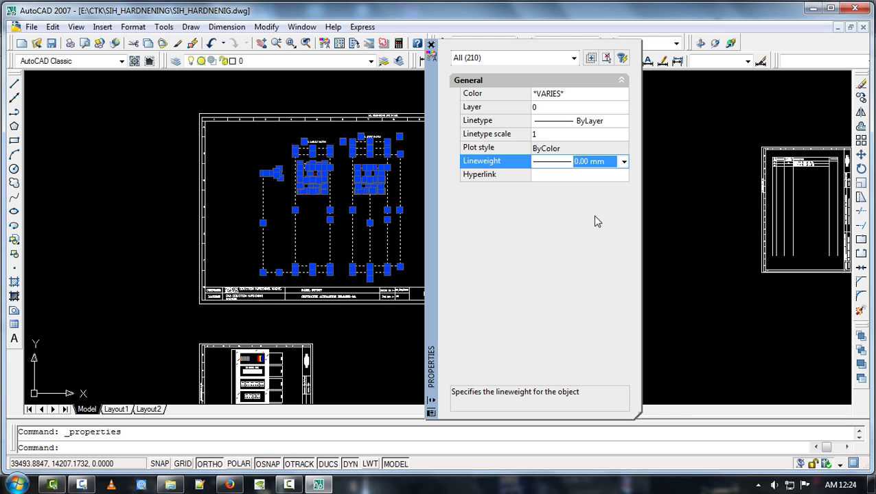
# Step: Close Properties, clear the selection, and start a plot to Nitro PDF Creator (Pro 8)
pyautogui.click(432, 45)
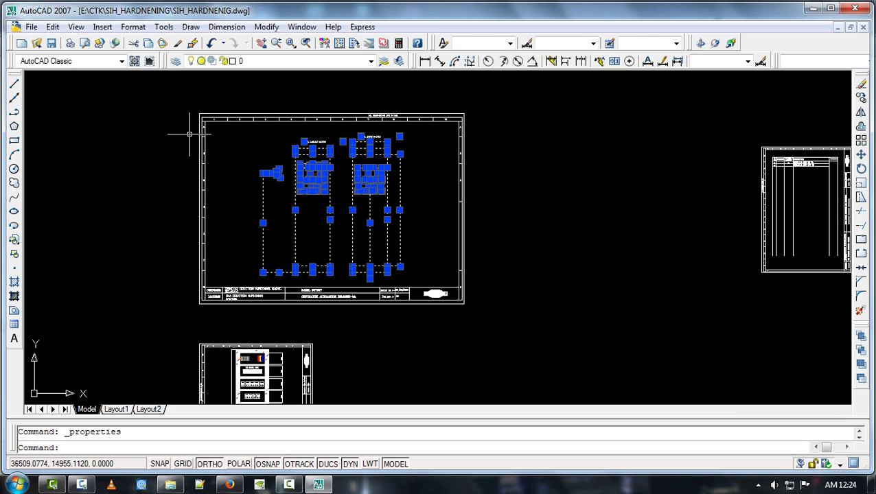
pyautogui.press('Escape')
pyautogui.click(31, 27)
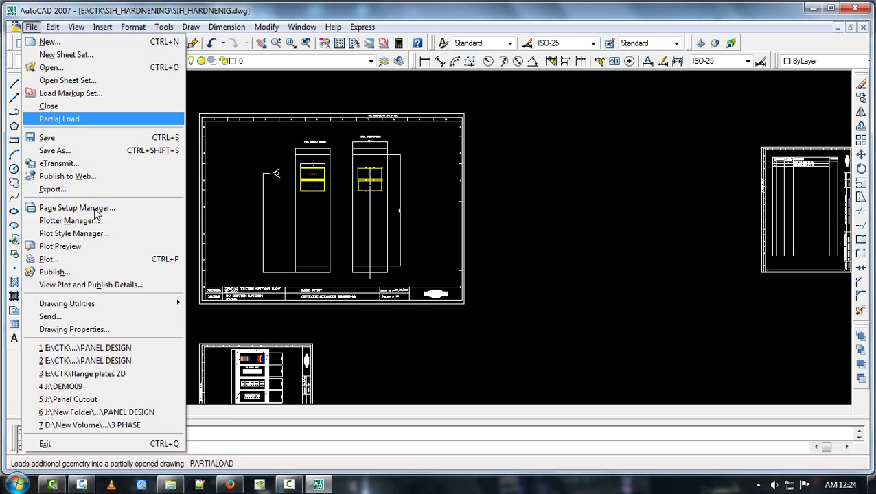
pyautogui.click(101, 257)
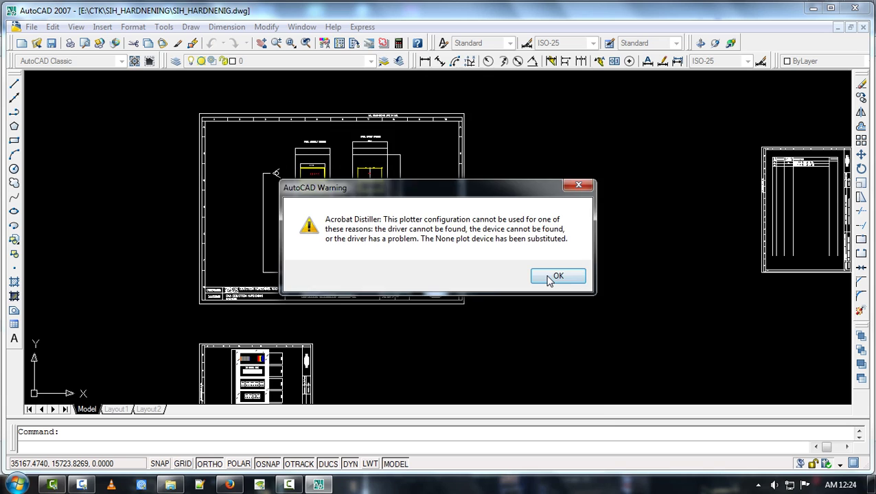
pyautogui.click(553, 276)
pyautogui.click(360, 156)
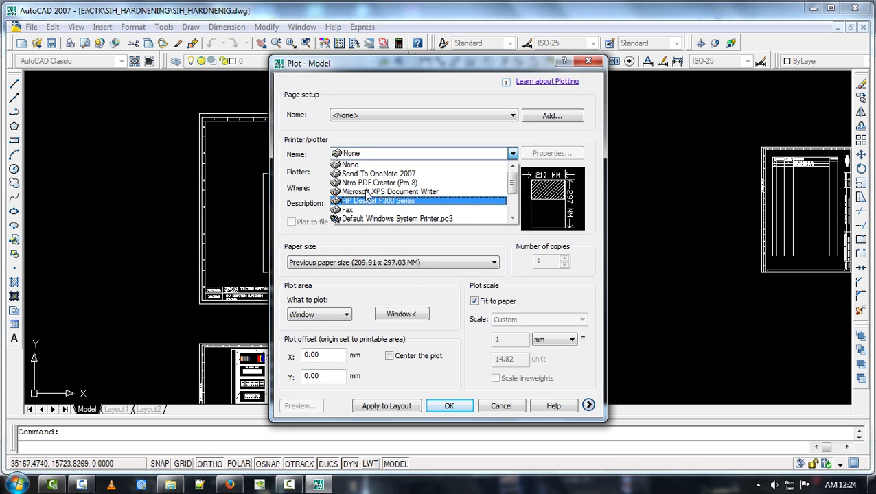
pyautogui.click(366, 183)
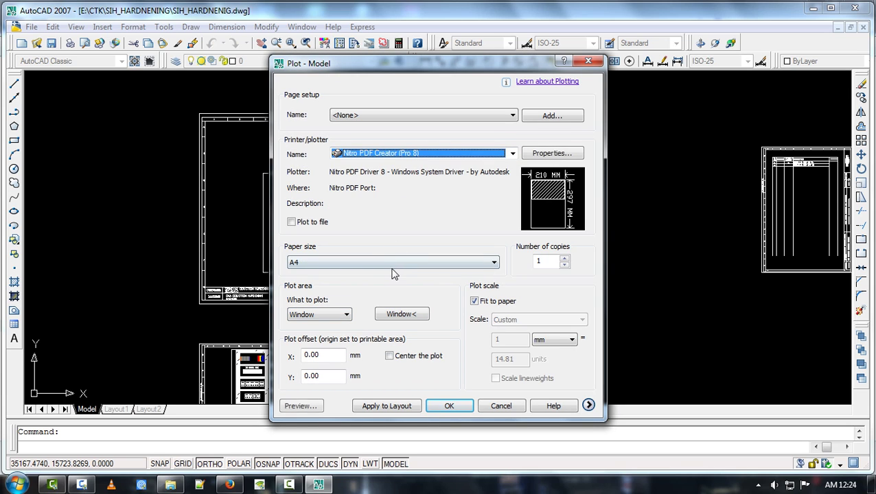
# Step: Window the plot area from the panel frame's top-left to bottom-right corner
pyautogui.click(402, 315)
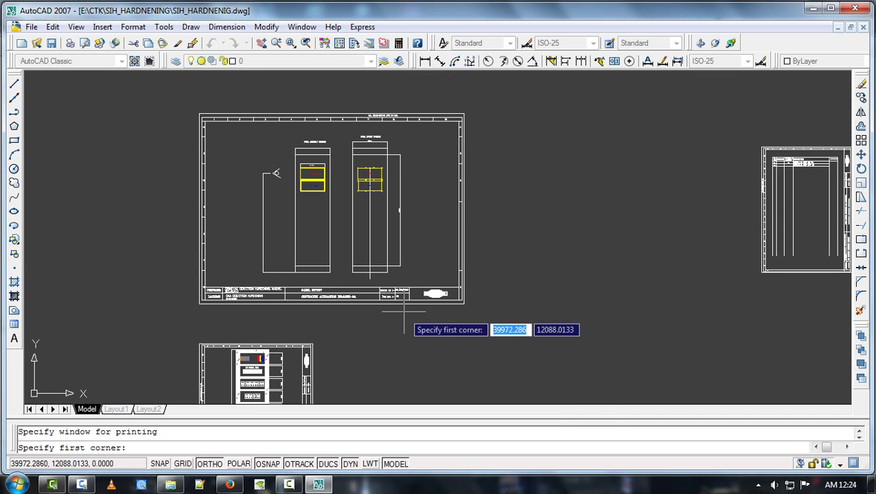
pyautogui.click(204, 121)
pyautogui.click(464, 295)
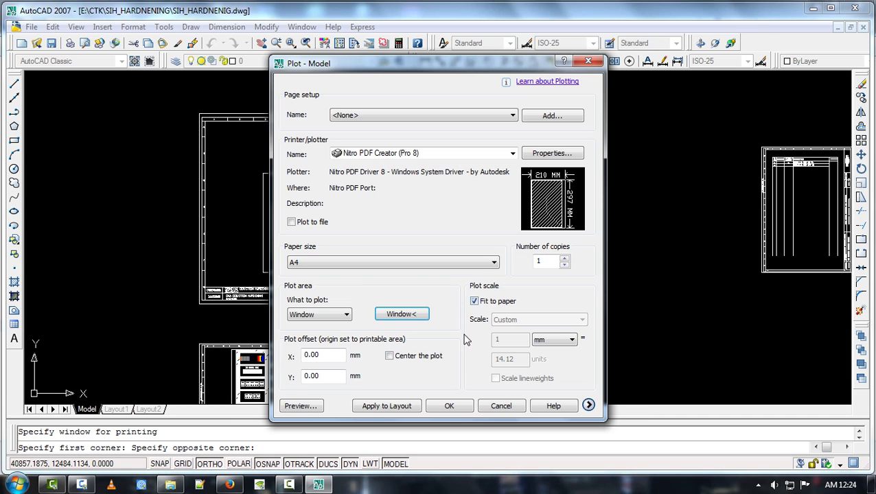
# Step: Preview the panel sheet plot, zoom to inspect the thin lines, then exit and cancel plotting
pyautogui.click(301, 406)
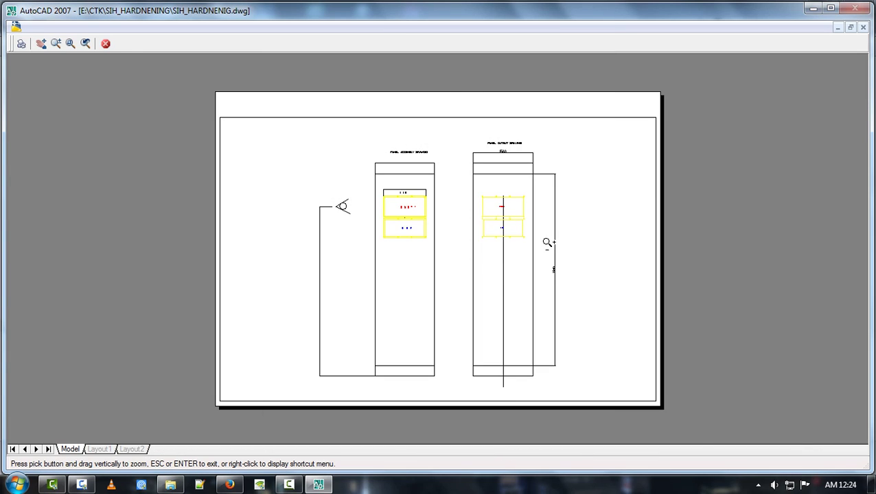
pyautogui.scroll(2, 570, 259)
pyautogui.scroll(5, 566, 309)
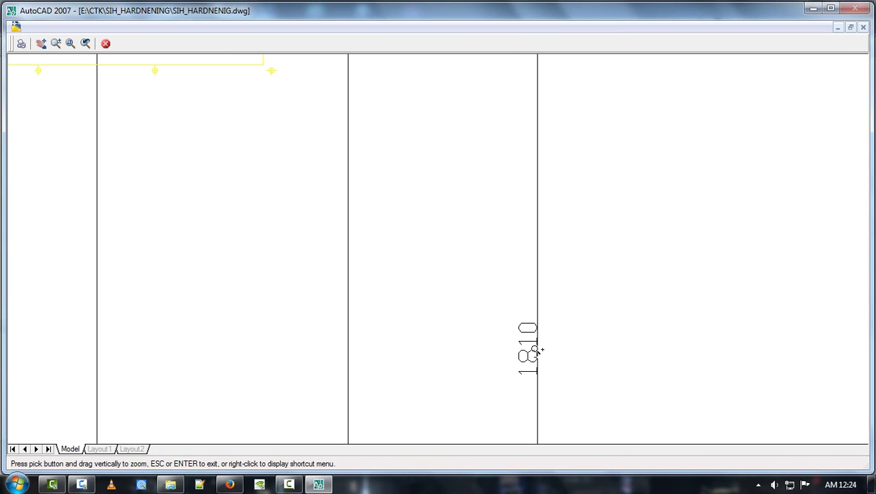
pyautogui.scroll(-6, 535, 349)
pyautogui.scroll(5, 430, 254)
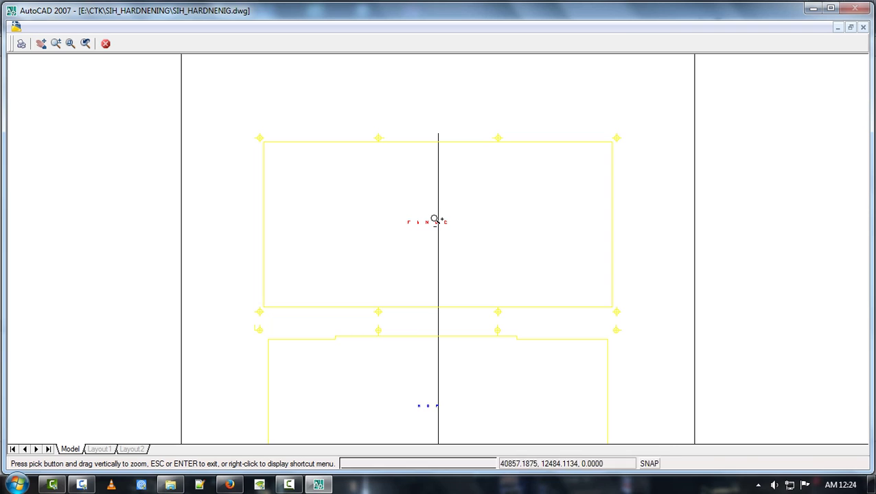
pyautogui.scroll(-5, 436, 222)
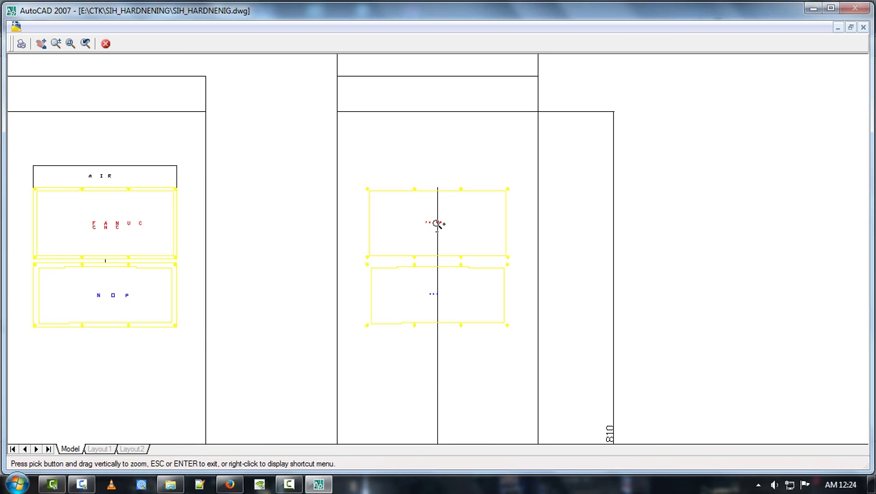
pyautogui.scroll(-5, 417, 228)
pyautogui.scroll(2, 415, 135)
pyautogui.scroll(5, 432, 185)
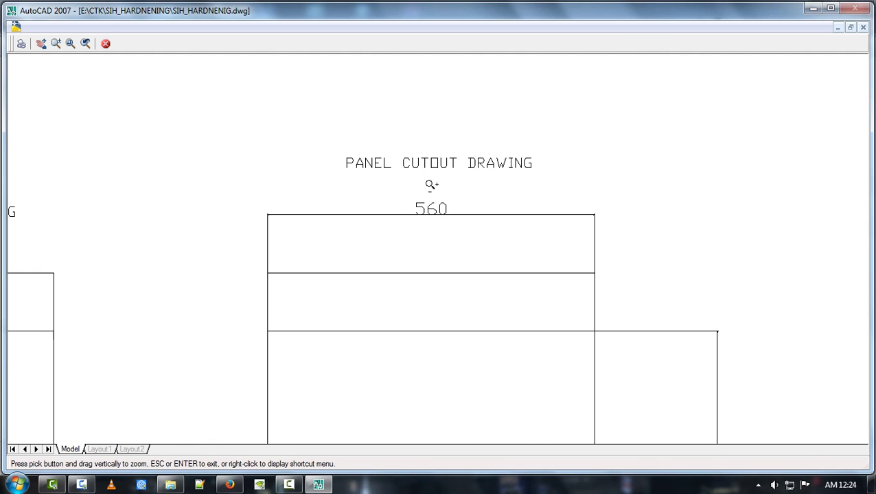
pyautogui.scroll(2, 608, 207)
pyautogui.scroll(-5, 597, 223)
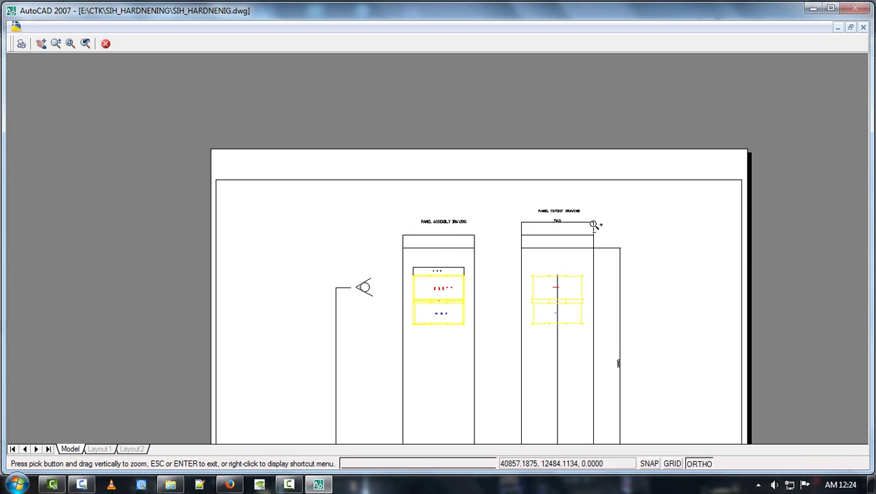
pyautogui.scroll(5, 438, 252)
pyautogui.scroll(-7, 440, 286)
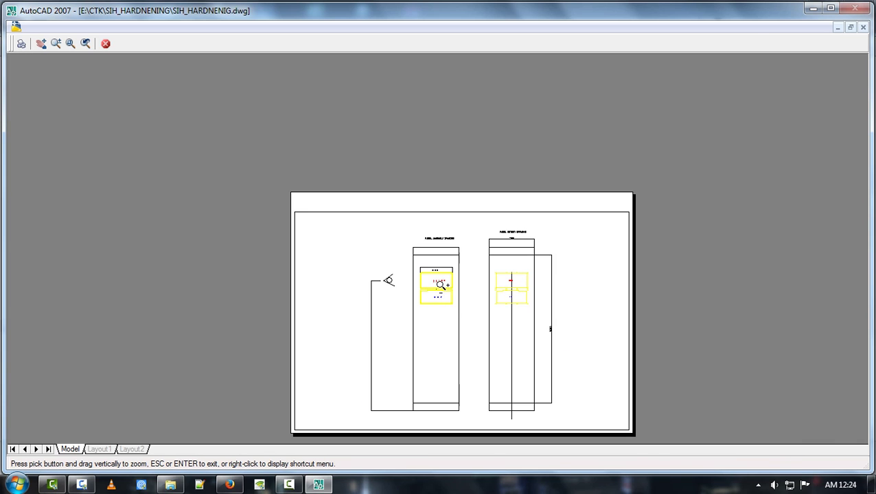
pyautogui.scroll(4, 439, 312)
pyautogui.press('Escape')
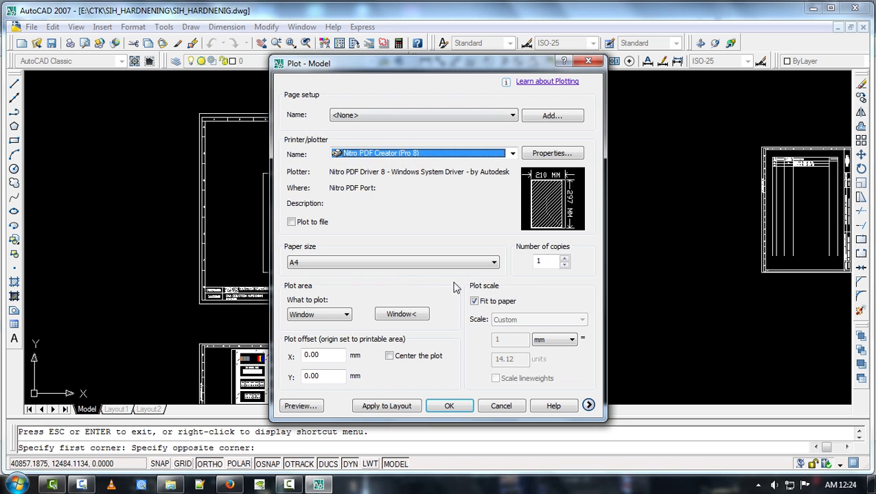
pyautogui.click(500, 406)
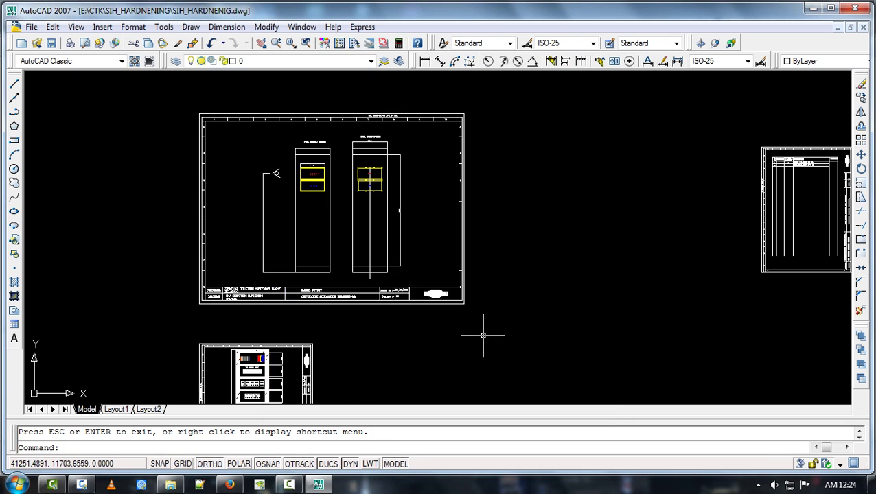
# Step: Zoom to the block diagram, start a plot, then cancel the first Plot dialog
pyautogui.scroll(-5, 453, 328)
pyautogui.scroll(2, 441, 396)
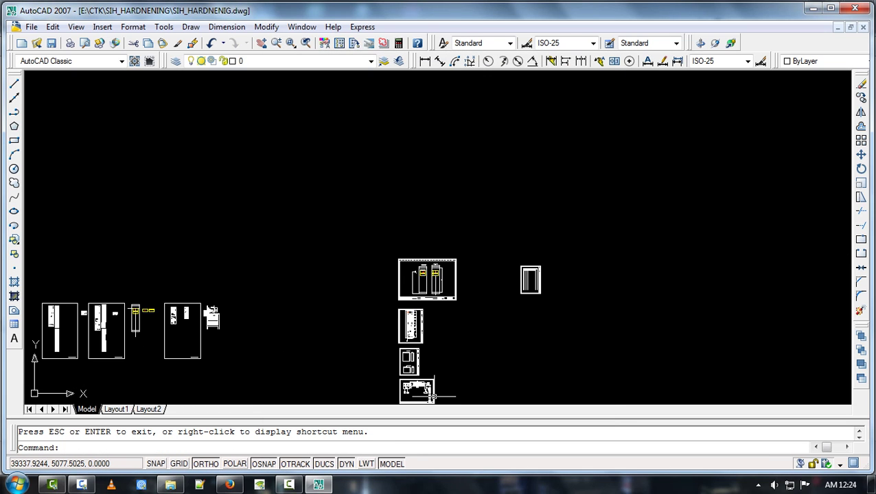
pyautogui.scroll(-2, 386, 372)
pyautogui.scroll(10, 401, 391)
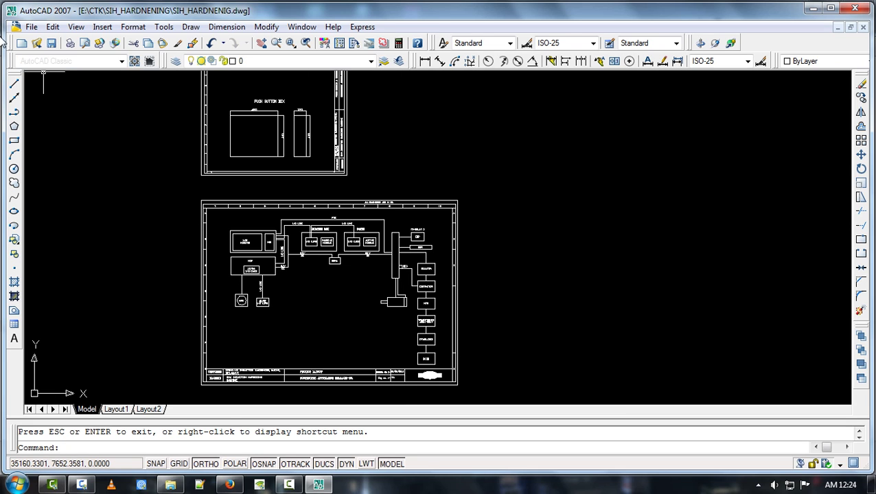
pyautogui.click(31, 26)
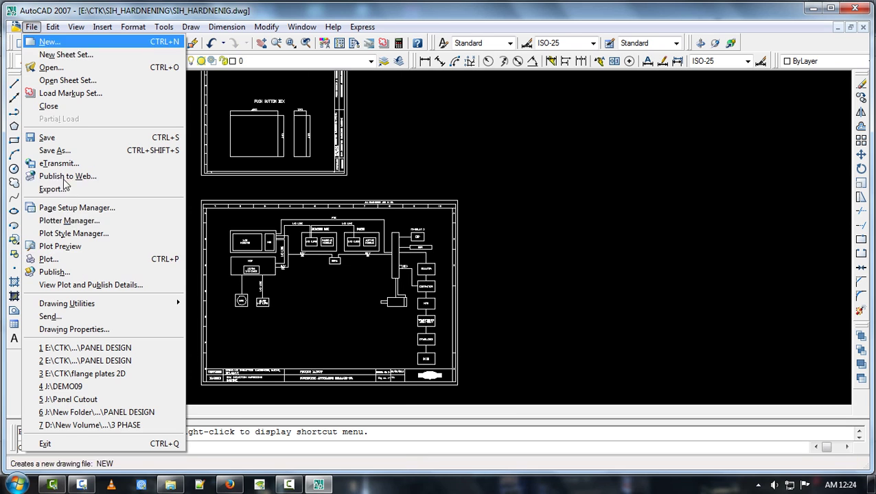
pyautogui.click(175, 260)
pyautogui.click(551, 277)
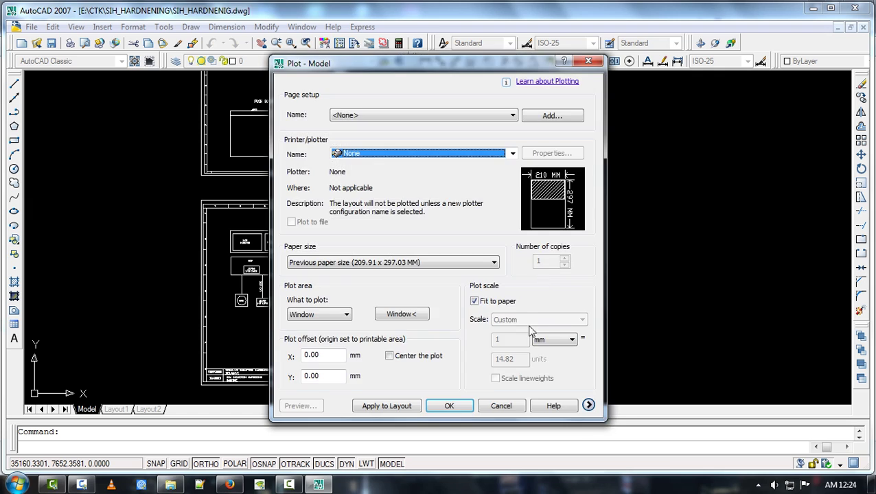
pyautogui.click(500, 406)
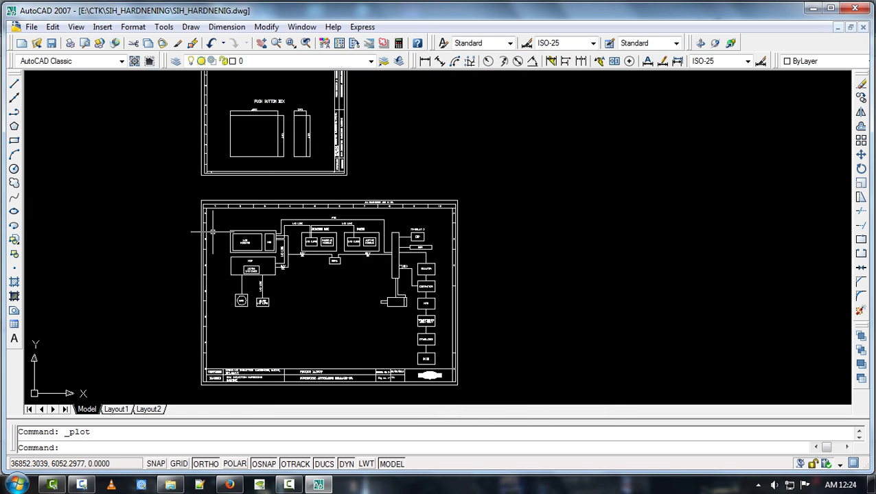
# Step: Restart the plot and choose Nitro PDF Creator (Pro 8), leaving the paper size unchanged
pyautogui.press('Return')
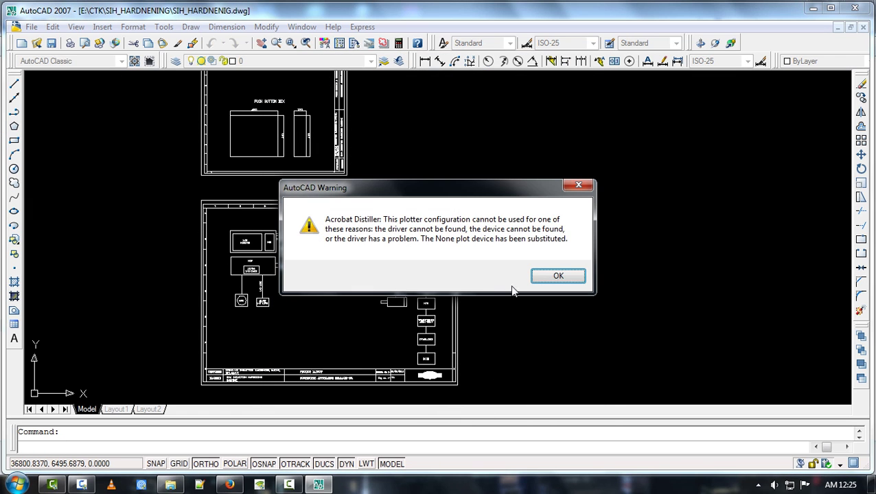
pyautogui.click(539, 278)
pyautogui.click(373, 262)
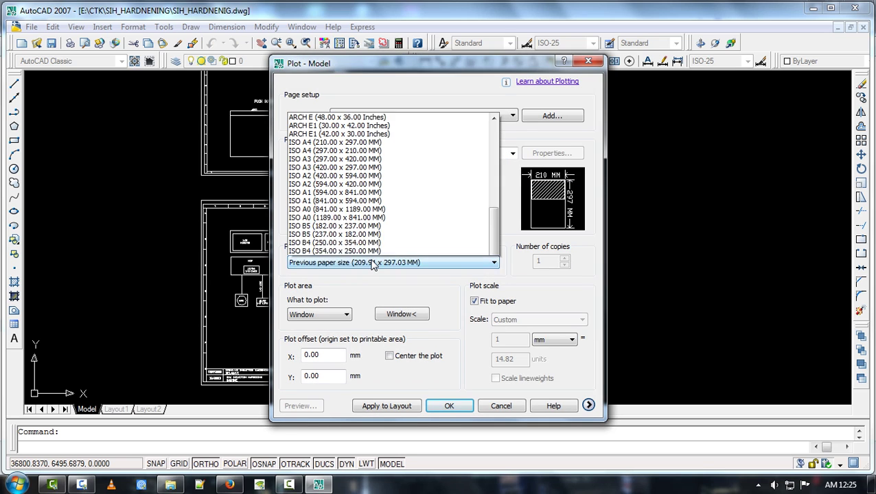
pyautogui.press('Escape')
pyautogui.click(385, 153)
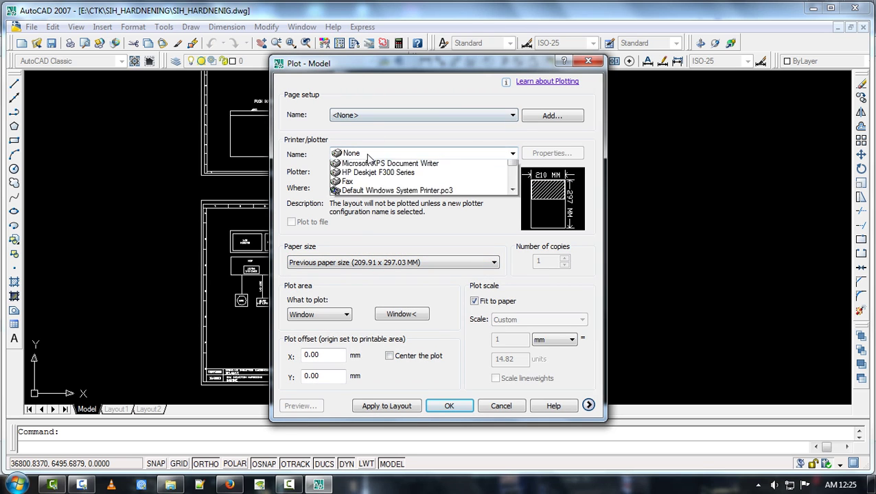
pyautogui.click(384, 192)
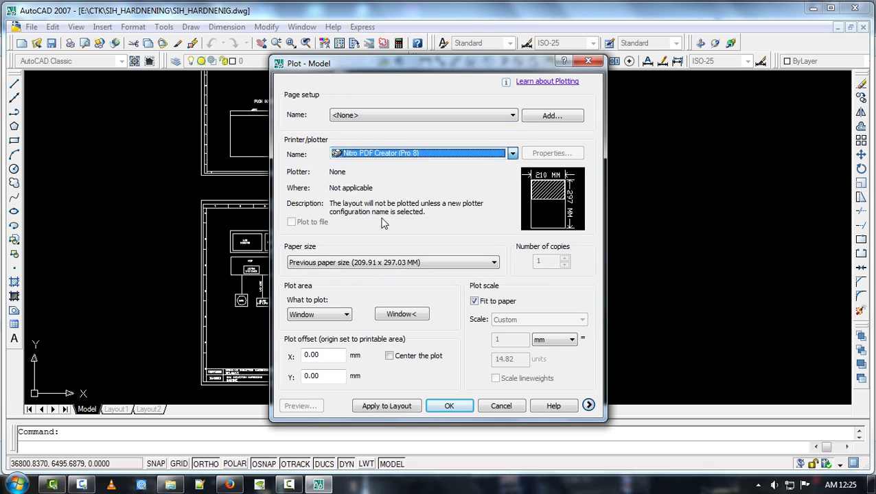
# Step: Window the plot area around the block-diagram frame and preview it
pyautogui.click(402, 315)
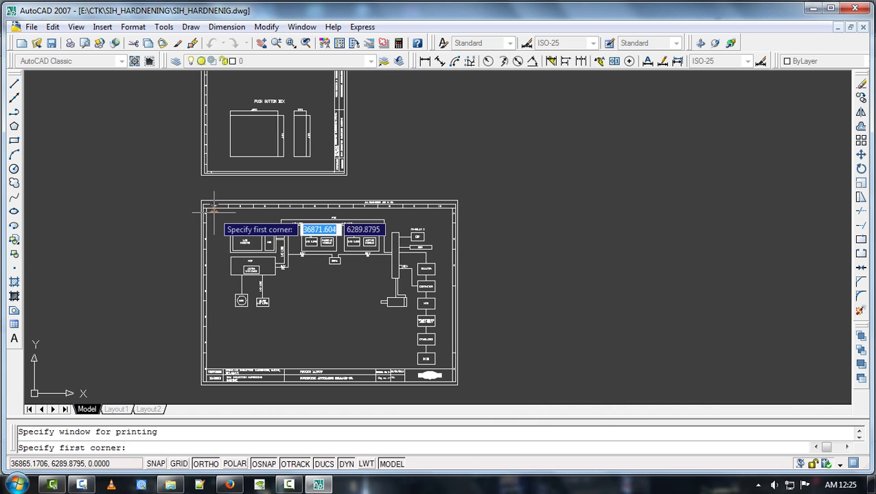
pyautogui.click(205, 207)
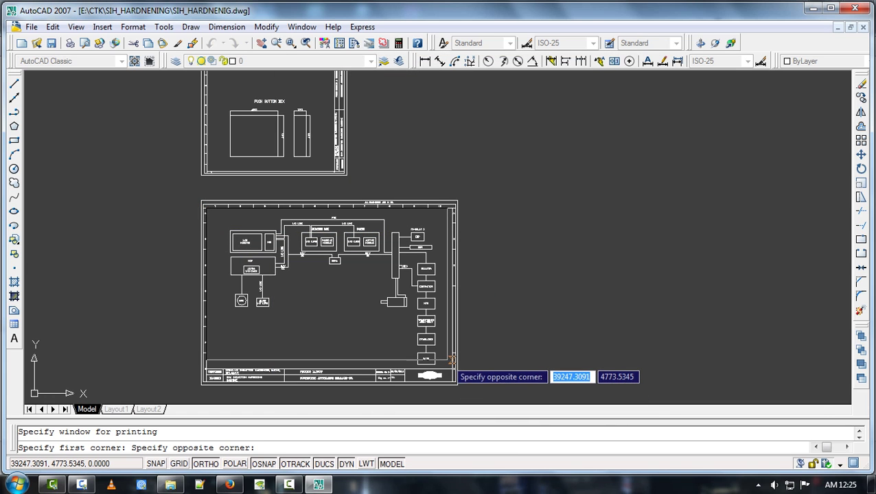
pyautogui.click(452, 369)
pyautogui.click(315, 405)
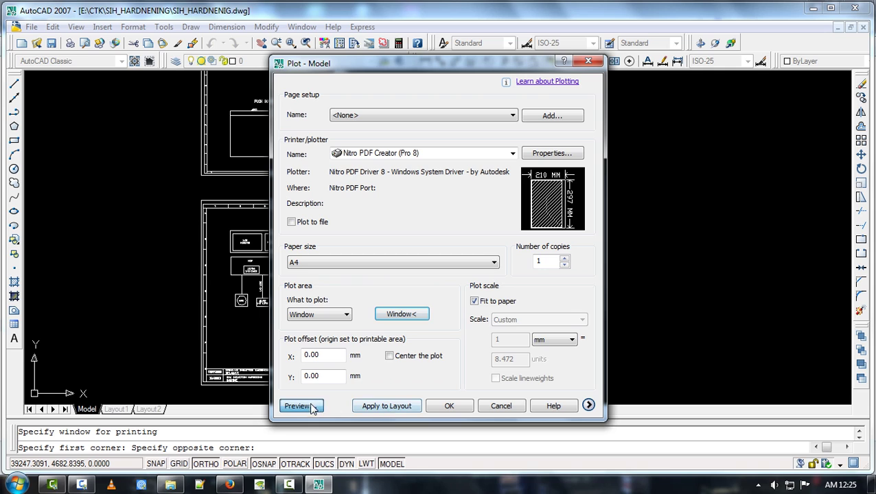
# Step: Zoom around the MCB and MCCB blocks in the block diagram's plot preview
pyautogui.scroll(8, 457, 180)
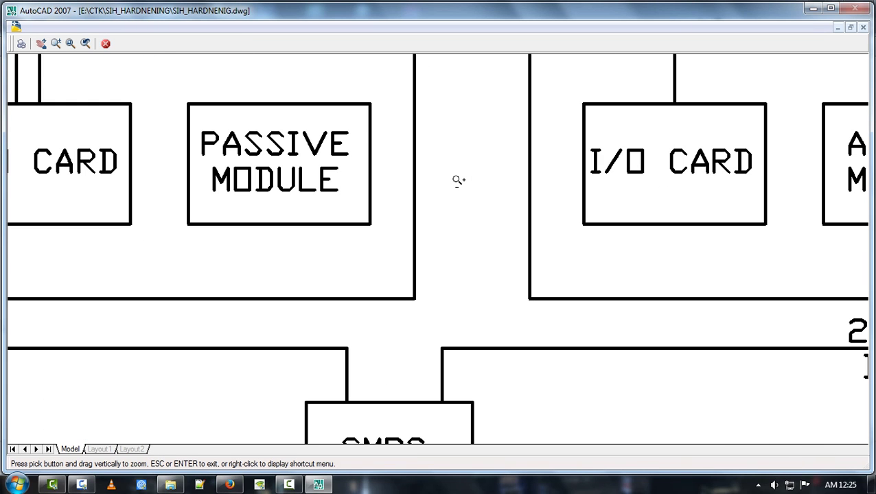
pyautogui.scroll(-2, 457, 180)
pyautogui.scroll(-2, 354, 184)
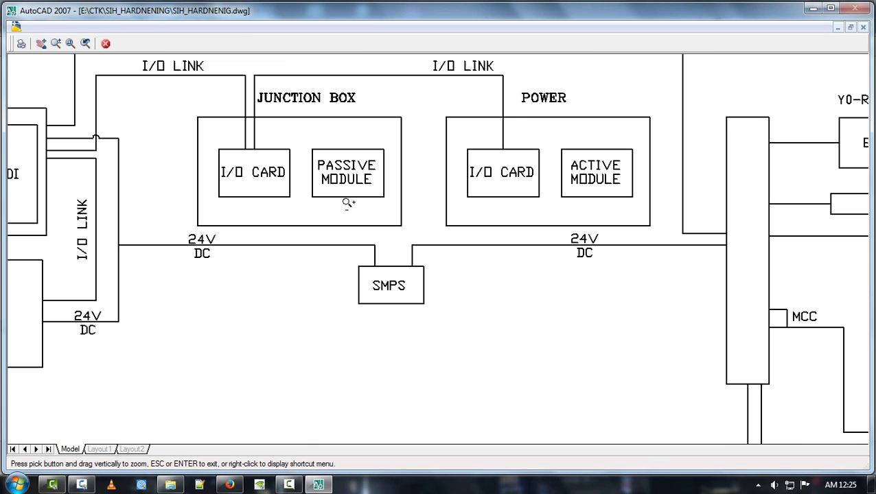
pyautogui.scroll(5, 369, 163)
pyautogui.scroll(-3, 367, 164)
pyautogui.scroll(2, 313, 87)
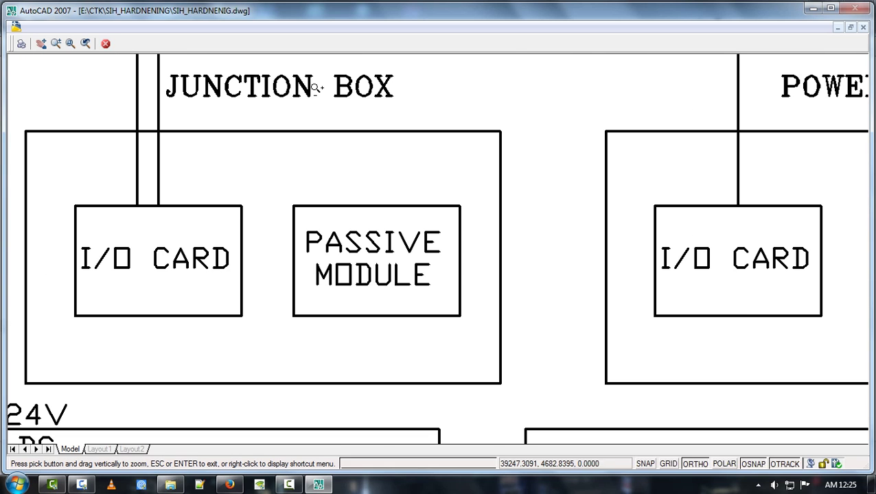
pyautogui.scroll(-4, 323, 87)
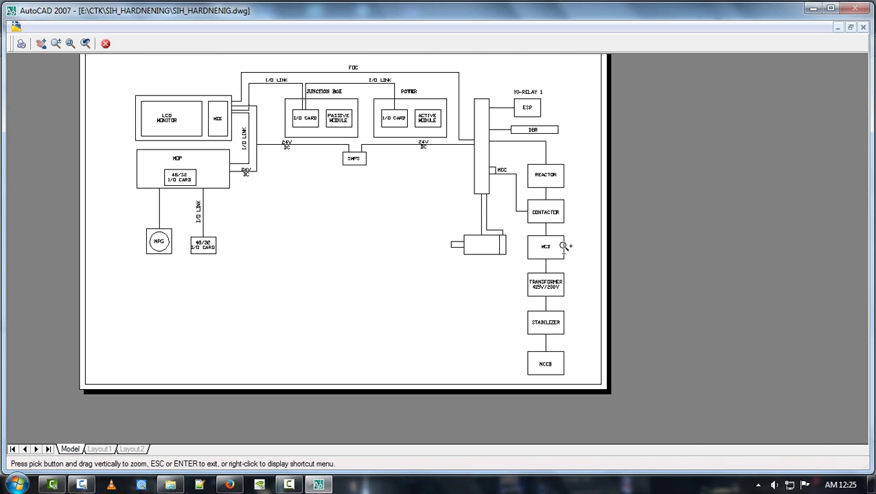
pyautogui.scroll(3, 563, 246)
pyautogui.scroll(-3, 535, 263)
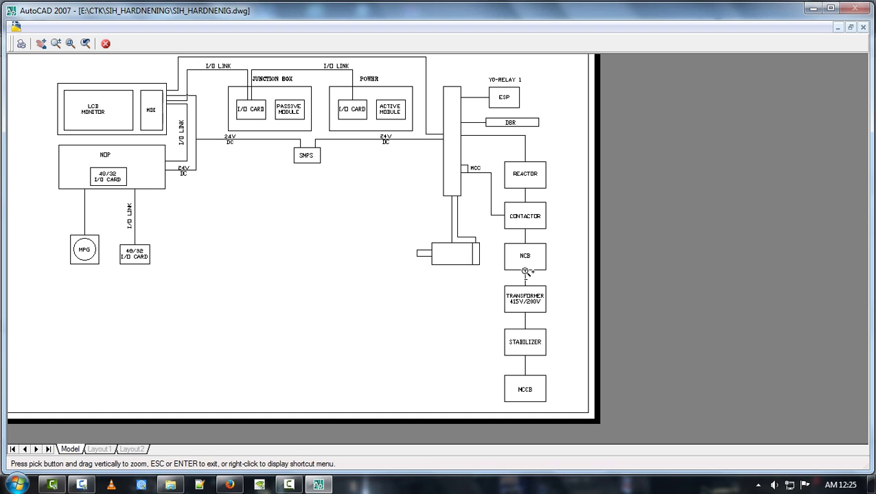
pyautogui.scroll(-2, 532, 343)
pyautogui.scroll(4, 524, 346)
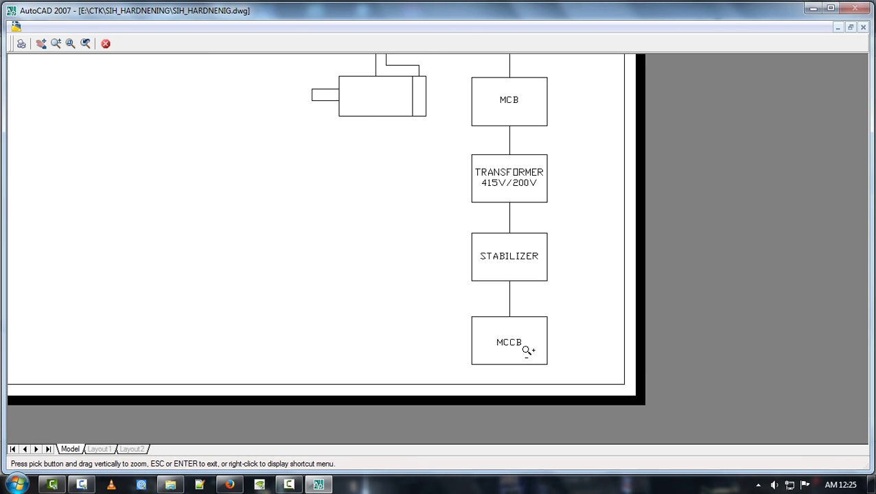
pyautogui.scroll(4, 522, 344)
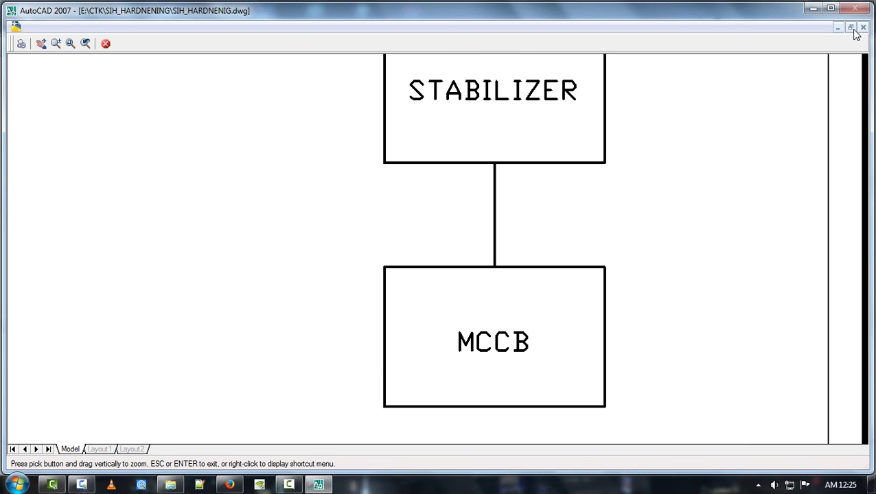
# Step: Close the preview, cancel plotting, and crossing-select the lower block-diagram sheet
pyautogui.click(105, 44)
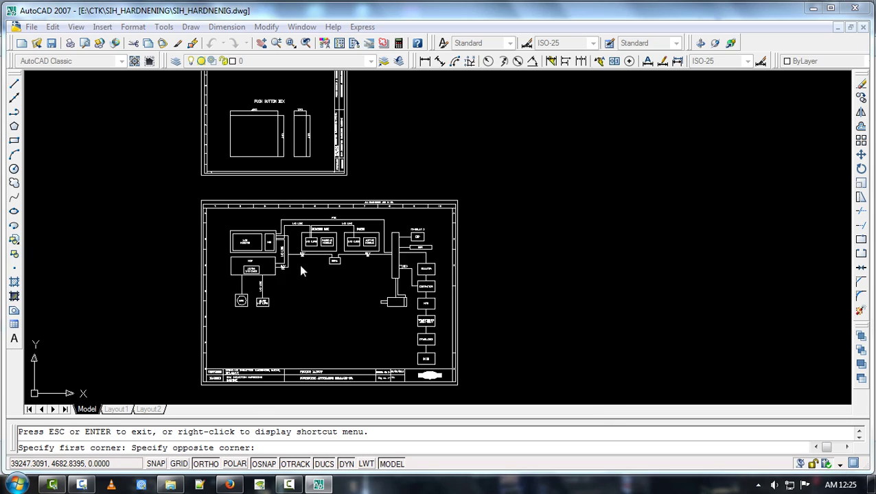
pyautogui.click(493, 408)
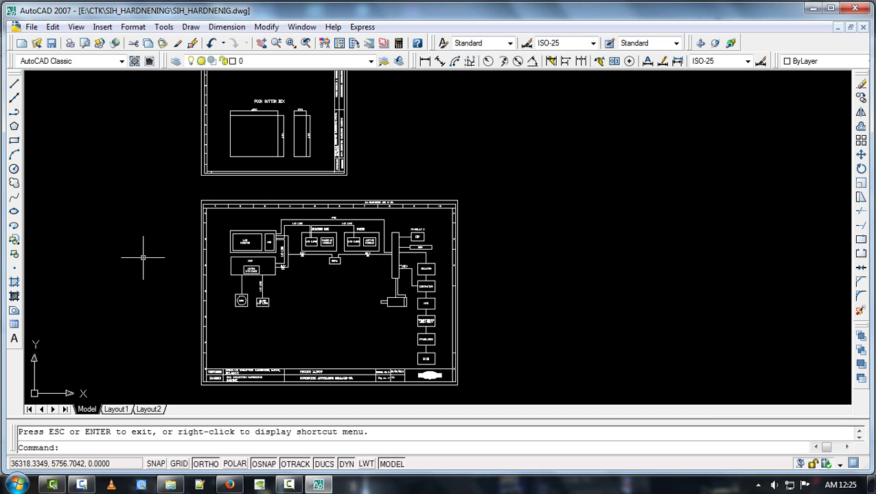
pyautogui.click(448, 368)
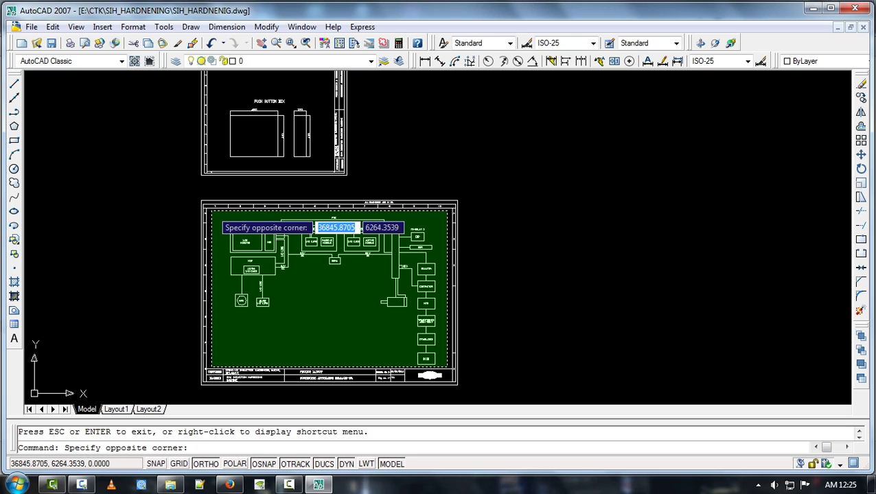
pyautogui.click(206, 206)
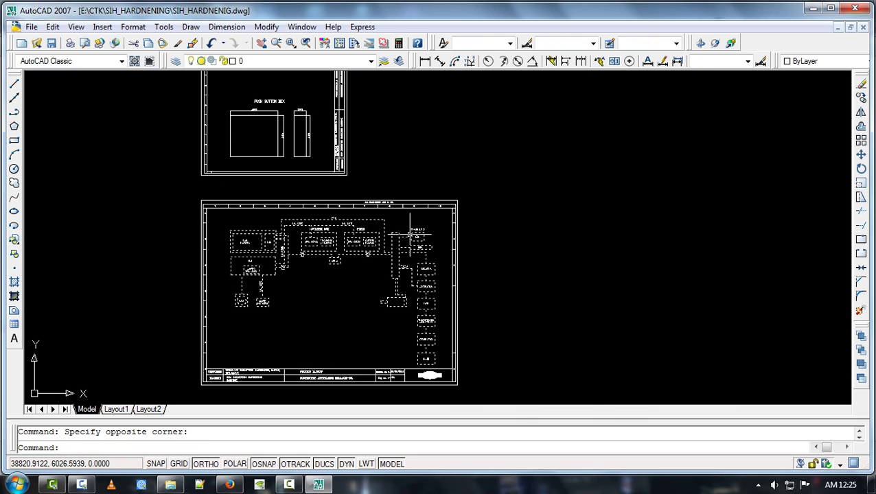
# Step: Set the lineweight of the 112 selected objects to 0.00 mm and close Properties
pyautogui.rightClick(410, 235)
pyautogui.click(440, 464)
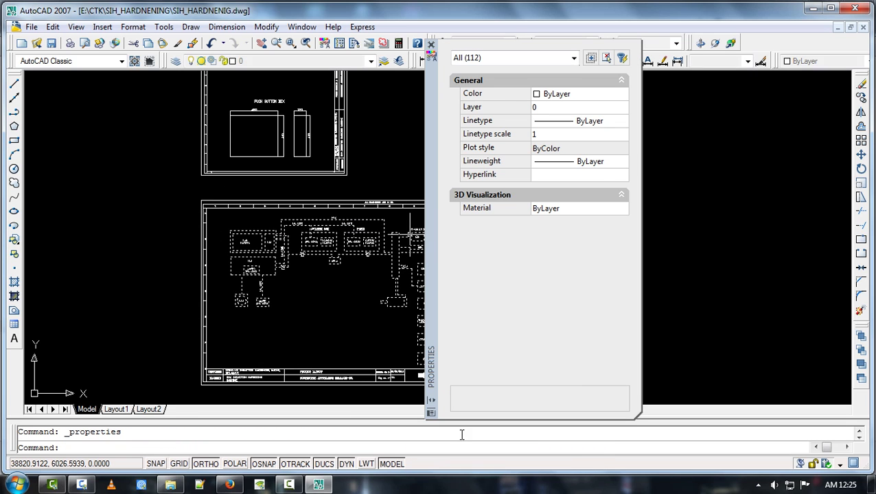
pyautogui.click(562, 163)
pyautogui.click(624, 163)
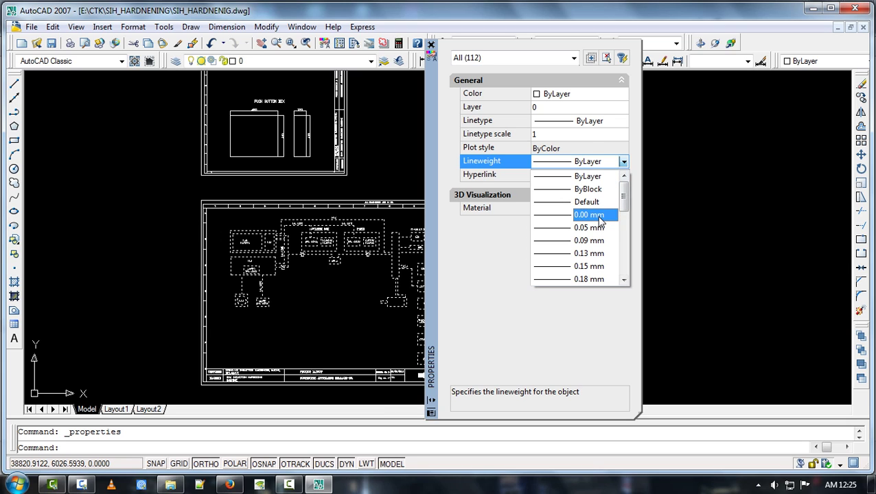
pyautogui.click(595, 215)
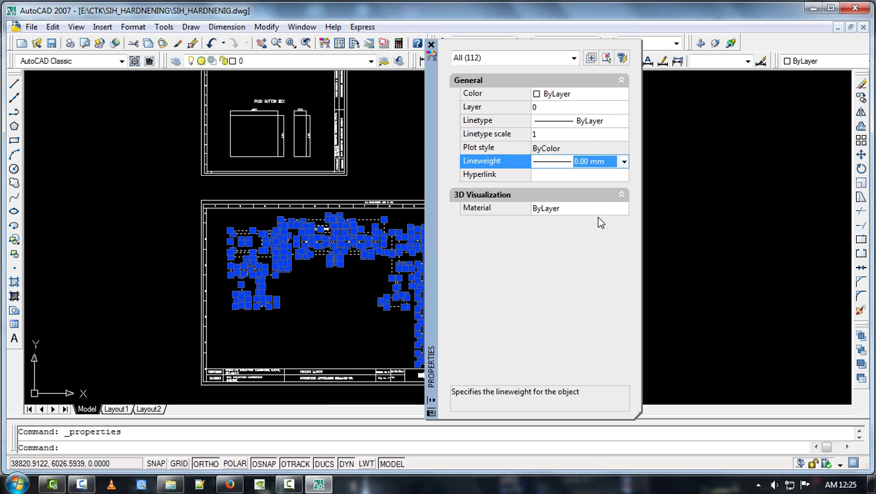
pyautogui.click(431, 45)
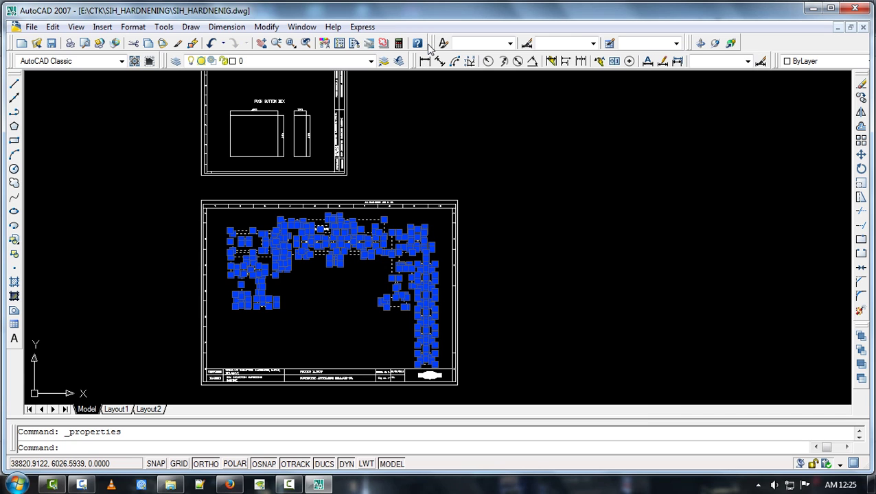
# Step: Clear the selection and start a new plot to Nitro PDF Creator (Pro 8)
pyautogui.press('Escape')
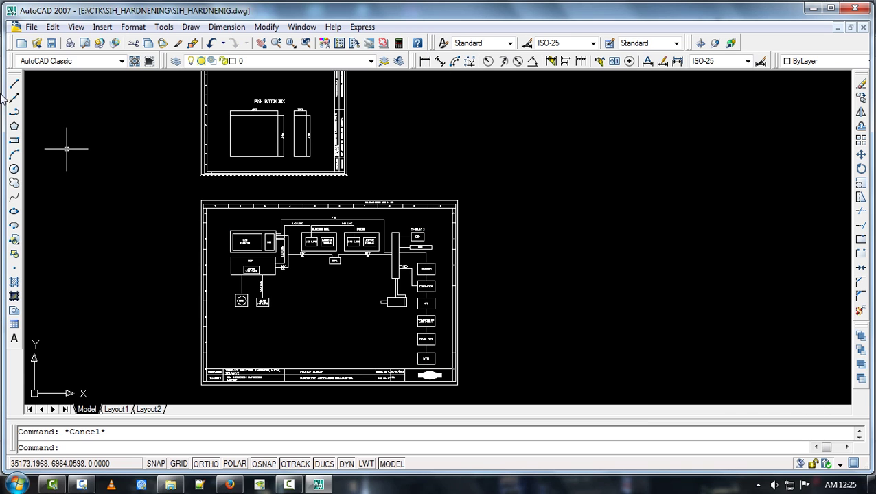
pyautogui.click(31, 26)
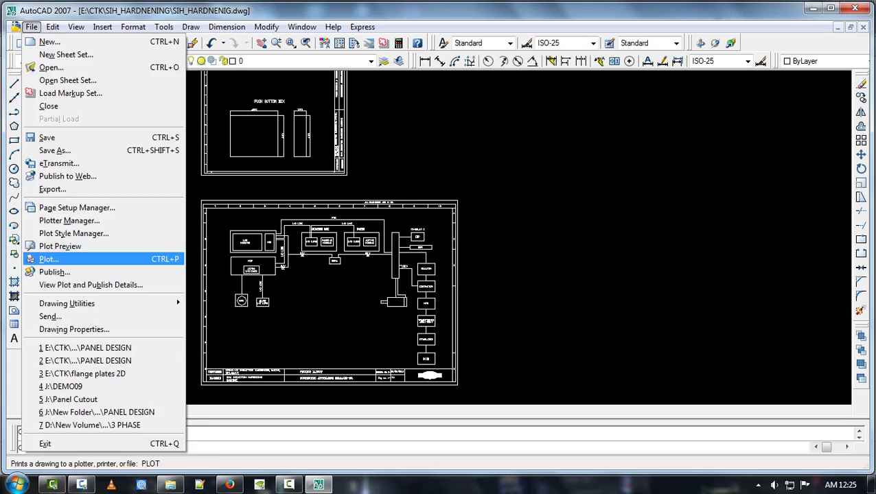
pyautogui.click(82, 260)
pyautogui.click(556, 276)
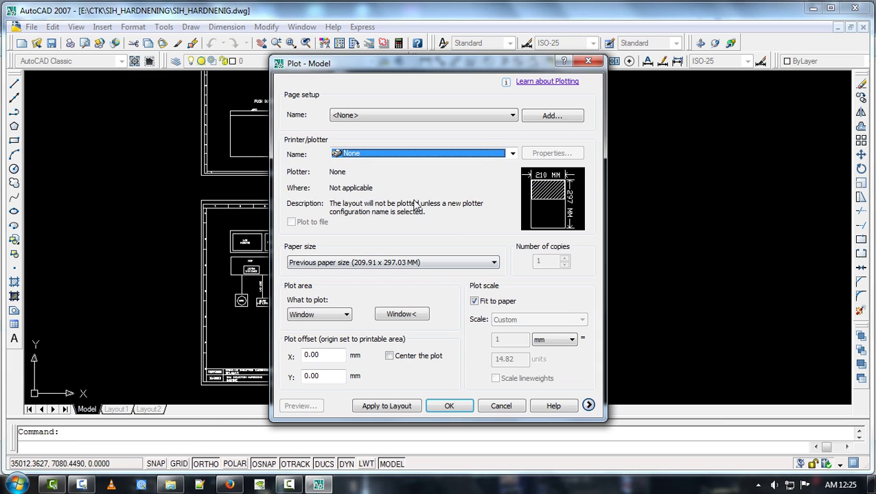
pyautogui.click(377, 153)
pyautogui.click(374, 181)
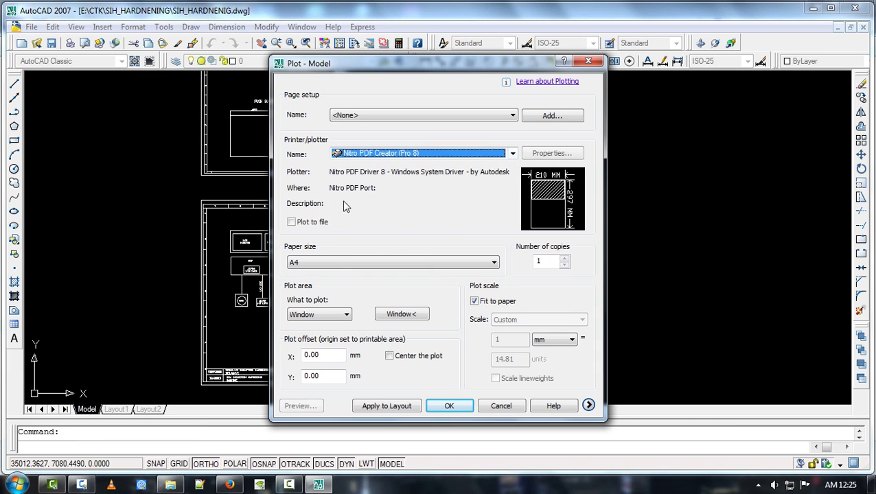
# Step: Window the plot area around the block-diagram sheet's frame and open the preview
pyautogui.click(400, 315)
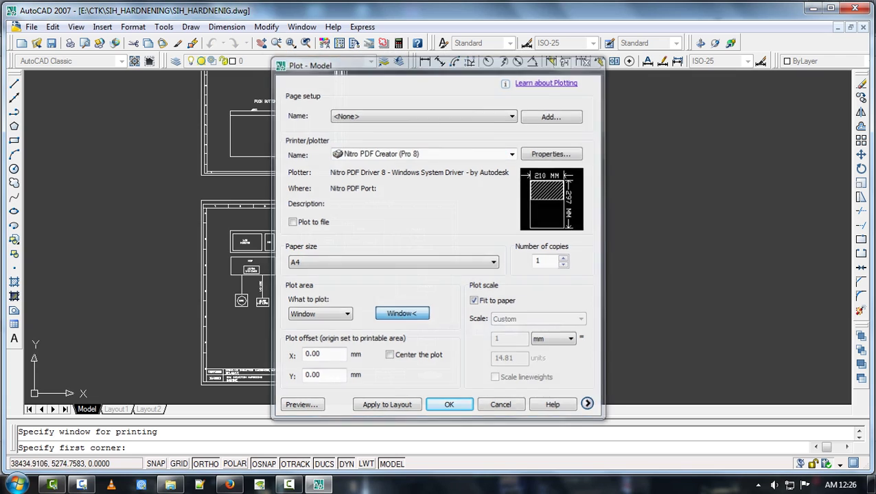
pyautogui.click(205, 206)
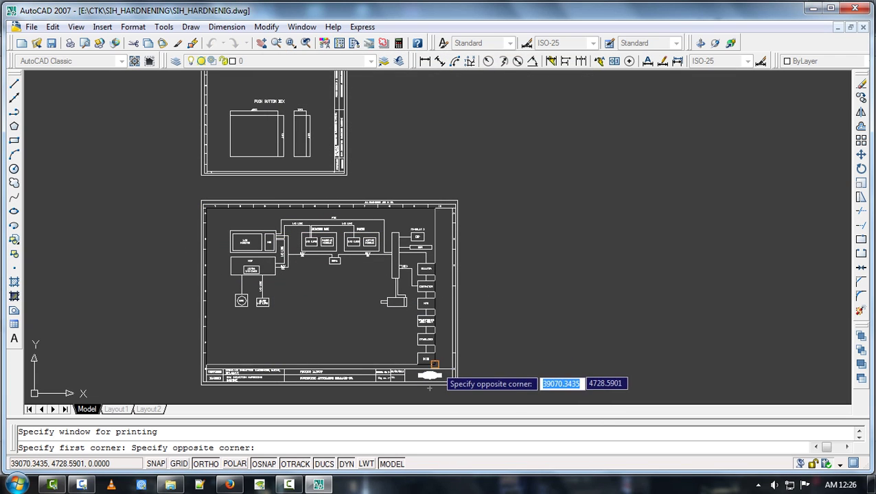
pyautogui.click(451, 371)
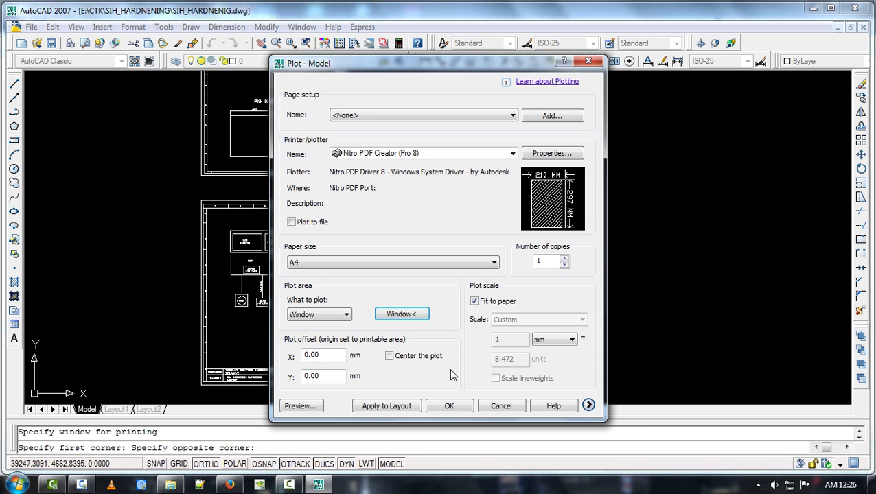
pyautogui.click(302, 407)
# Step: Zoom across the preview to confirm thin lines and readable block labels, then close it
pyautogui.scroll(6, 632, 326)
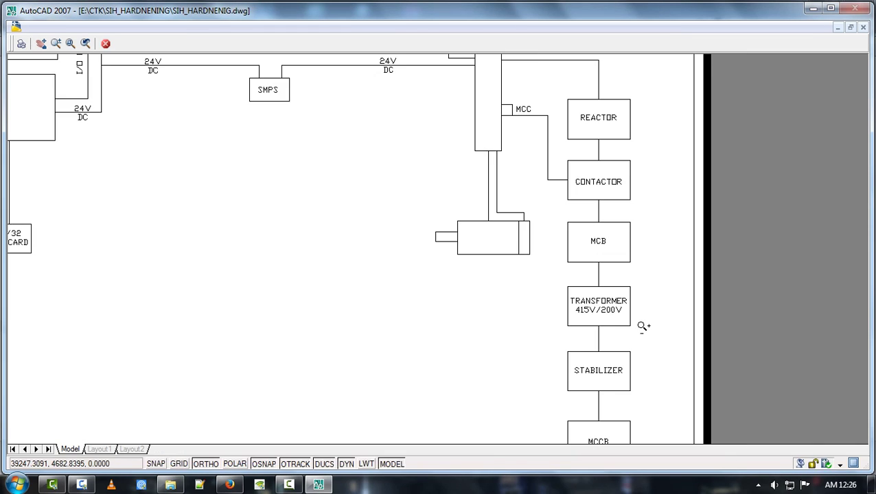
pyautogui.scroll(5, 622, 304)
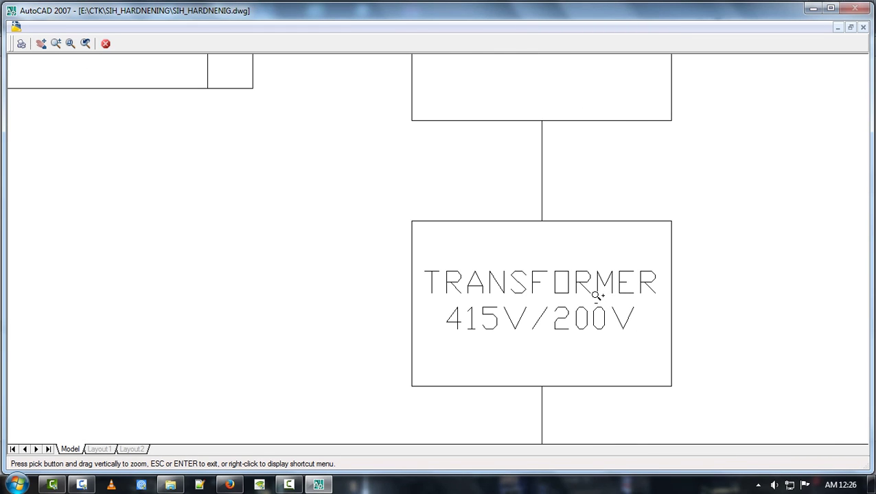
pyautogui.scroll(-4, 550, 264)
pyautogui.scroll(5, 587, 185)
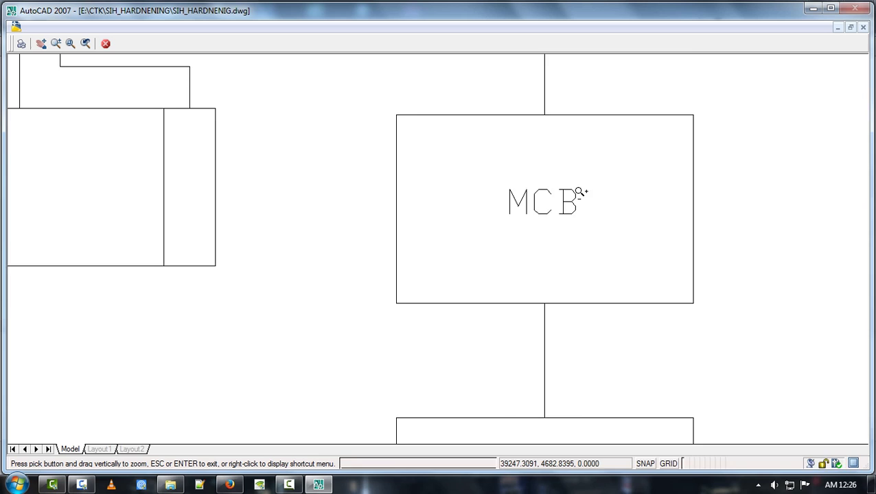
pyautogui.scroll(-6, 580, 189)
pyautogui.scroll(-4, 576, 206)
pyautogui.scroll(4, 583, 346)
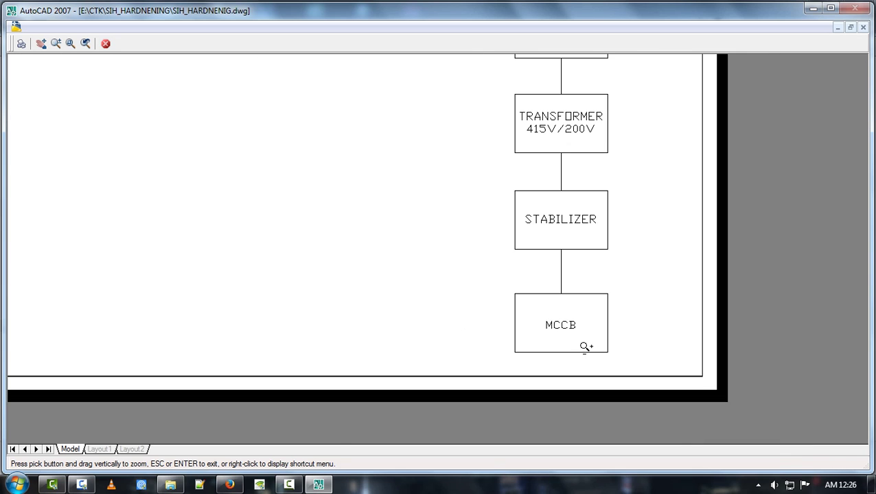
pyautogui.scroll(-6, 581, 336)
pyautogui.scroll(6, 481, 166)
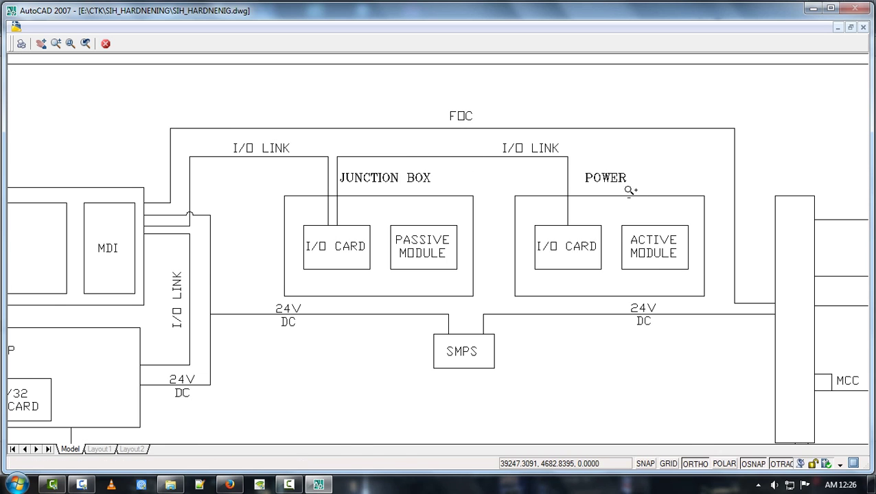
pyautogui.scroll(3, 618, 198)
pyautogui.scroll(-4, 580, 157)
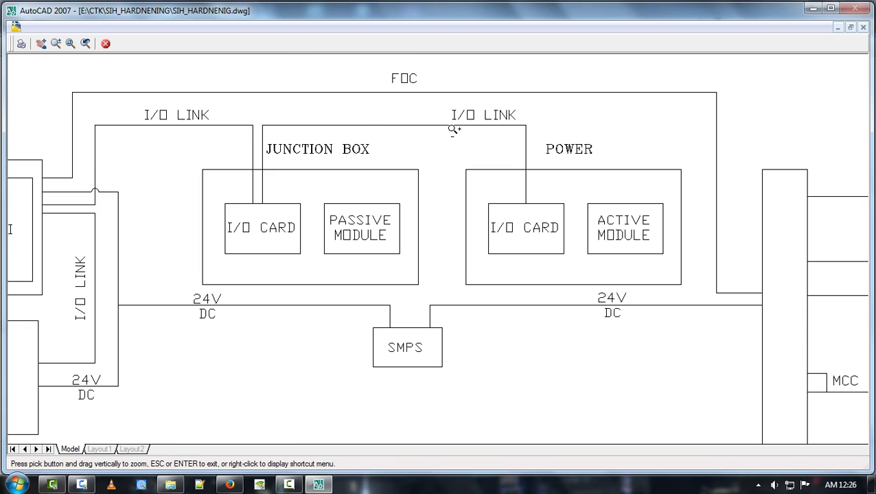
pyautogui.scroll(-3, 379, 150)
pyautogui.scroll(5, 372, 148)
pyautogui.scroll(-6, 371, 147)
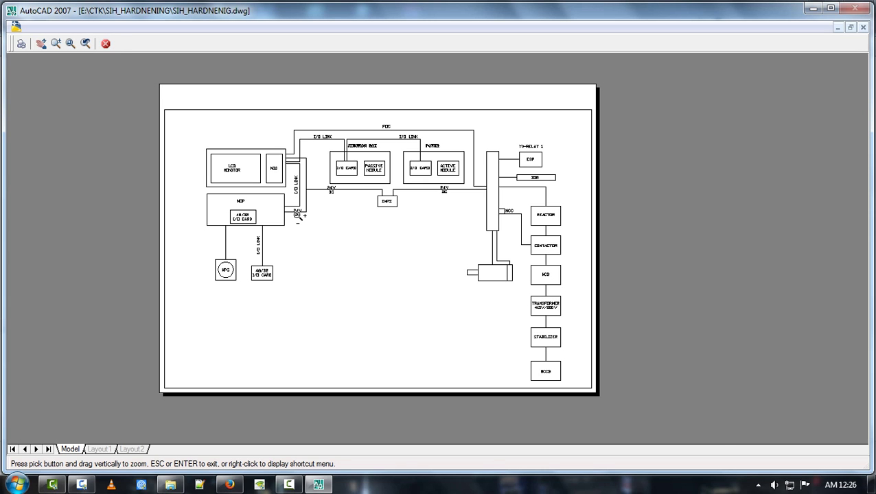
pyautogui.scroll(5, 298, 199)
pyautogui.scroll(2, 296, 204)
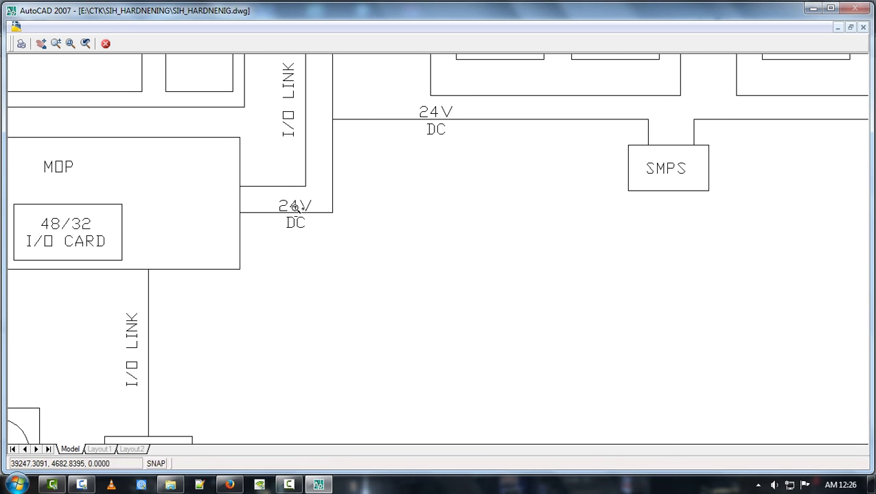
pyautogui.scroll(-2, 294, 211)
pyautogui.scroll(-2, 245, 348)
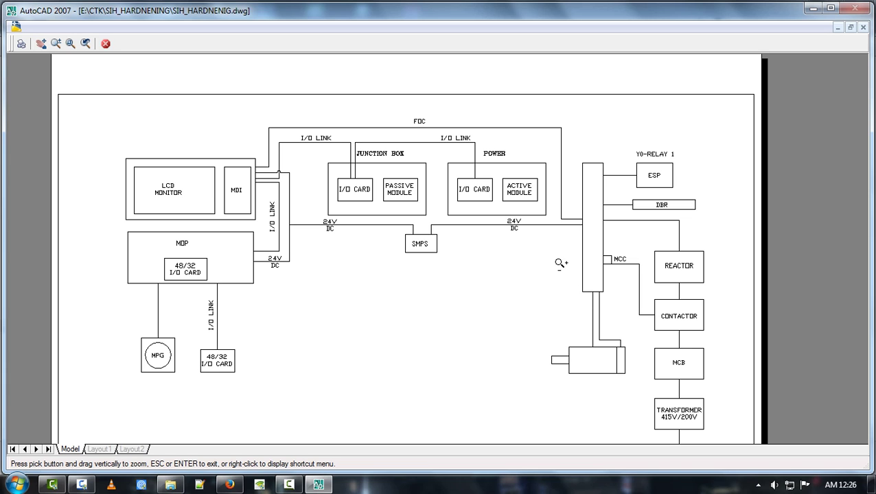
pyautogui.scroll(-3, 441, 173)
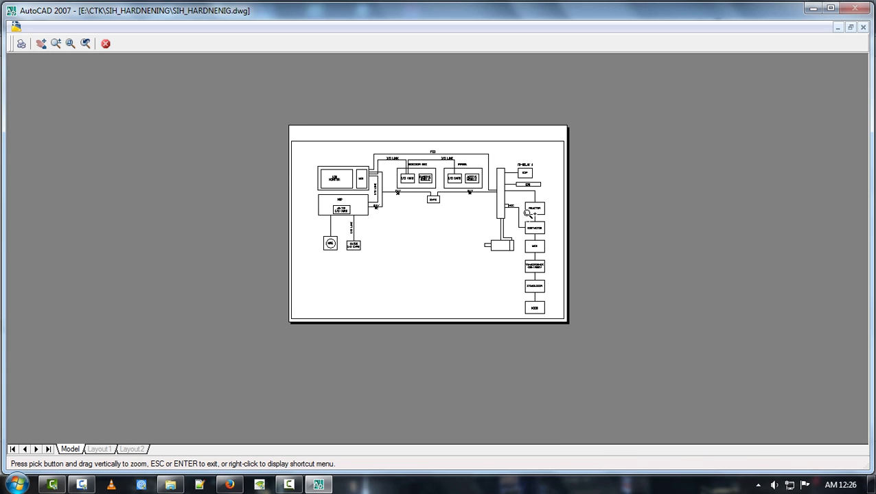
pyautogui.scroll(3, 493, 264)
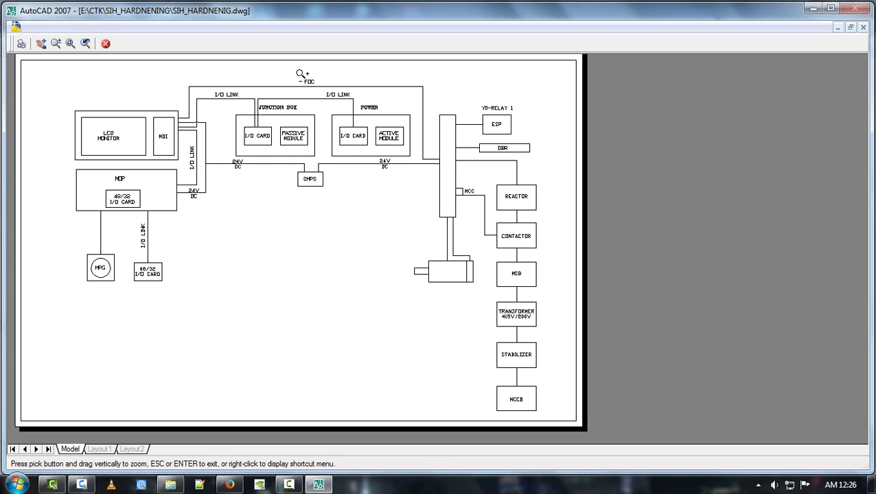
pyautogui.scroll(3, 300, 74)
pyautogui.scroll(2, 303, 74)
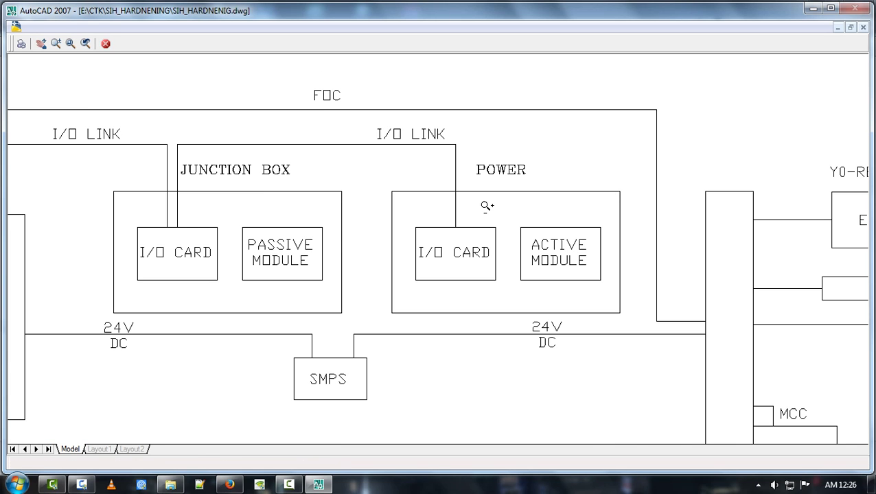
pyautogui.scroll(-4, 485, 206)
pyautogui.scroll(-3, 484, 206)
pyautogui.click(105, 43)
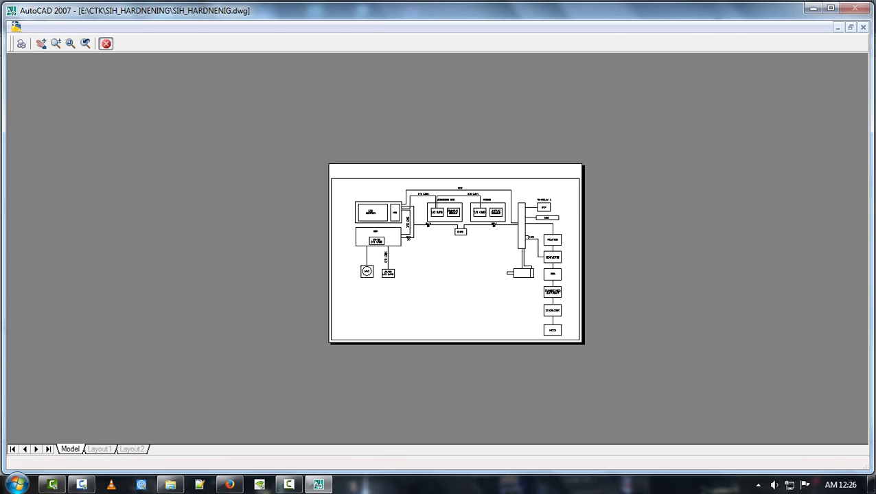
# Step: Cancel the Plot - Model dialog without plotting to return to the drawing
pyautogui.click(509, 399)
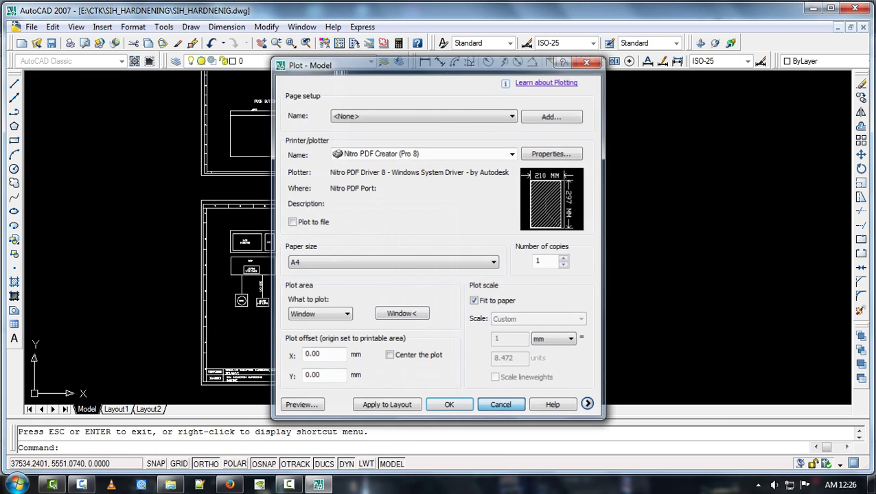